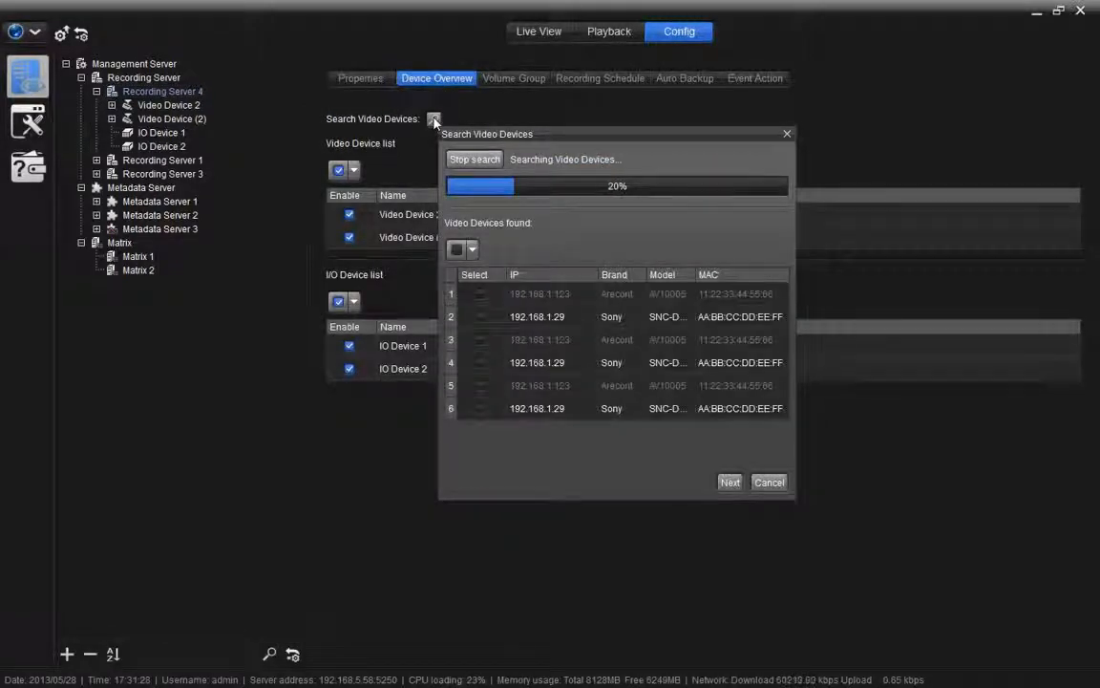
Step: Cancel the device search and add a new video device to Recording Server 4
{"action": "left_click", "coordinate": [769, 482]}
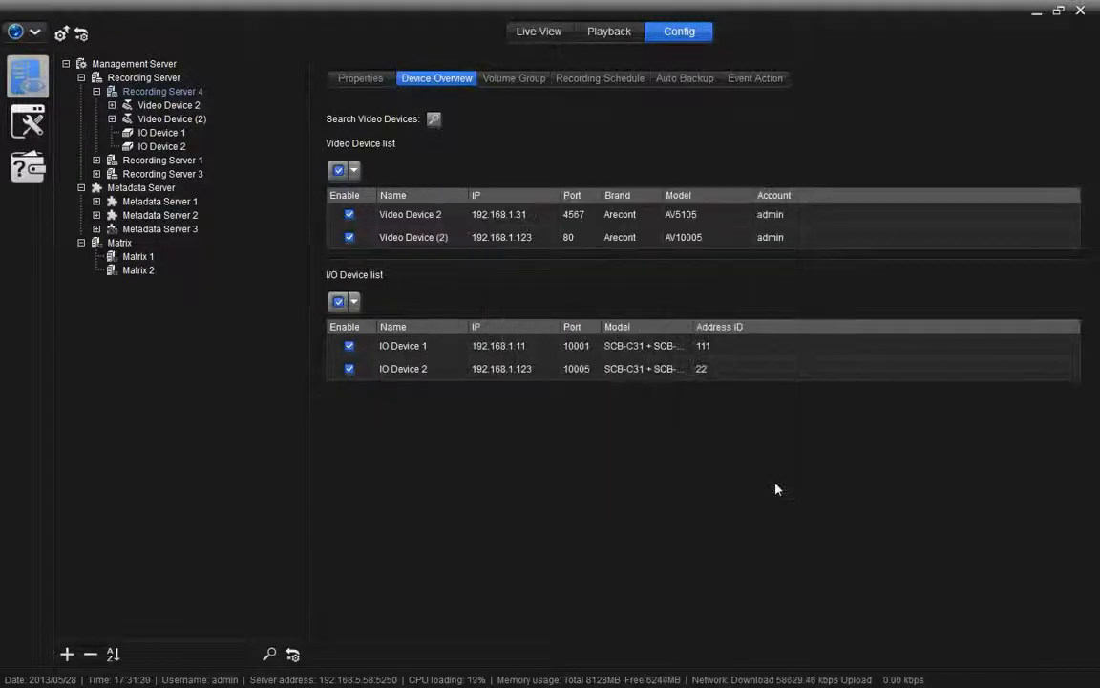
{"action": "left_click", "coordinate": [126, 92]}
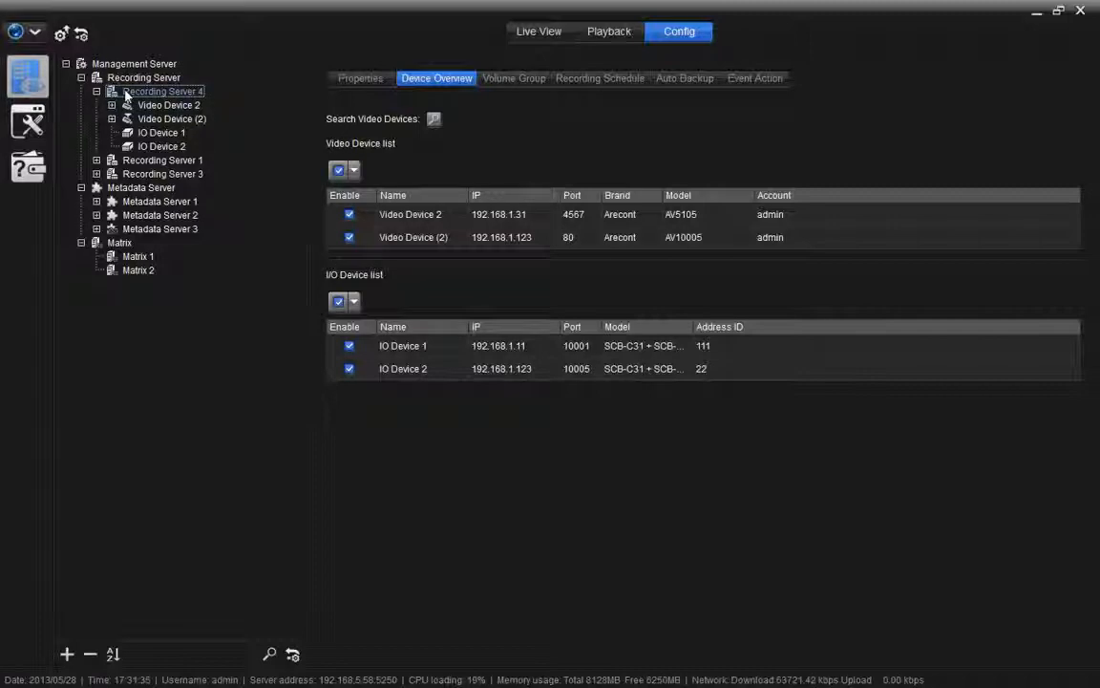
{"action": "left_click", "coordinate": [67, 655]}
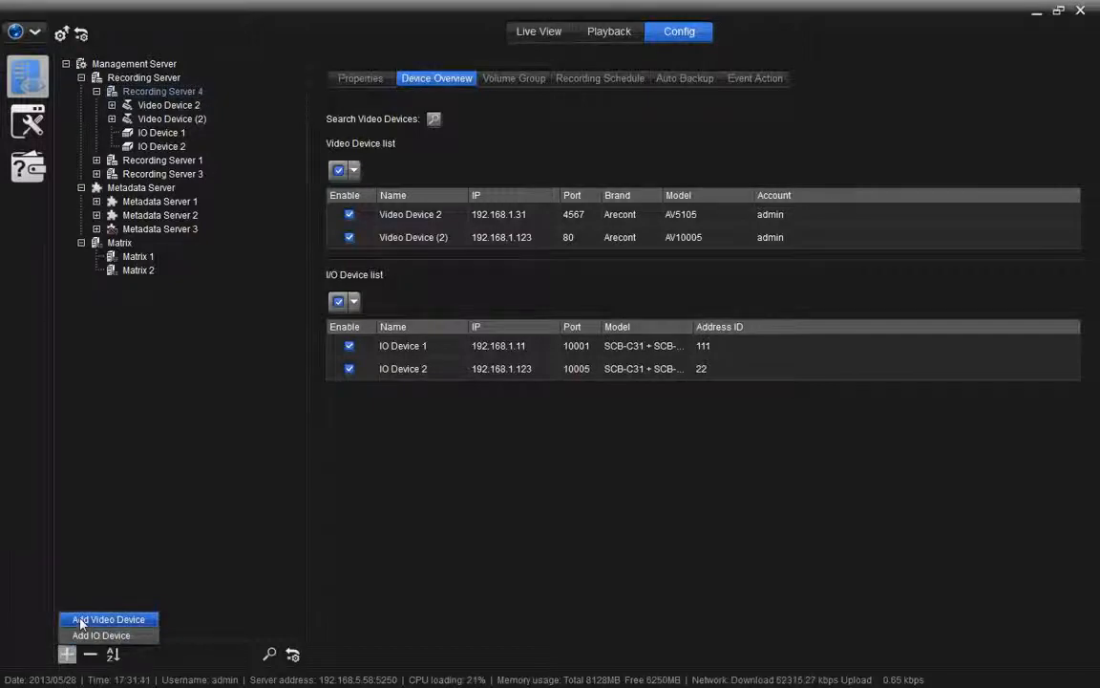
{"action": "left_click", "coordinate": [108, 619]}
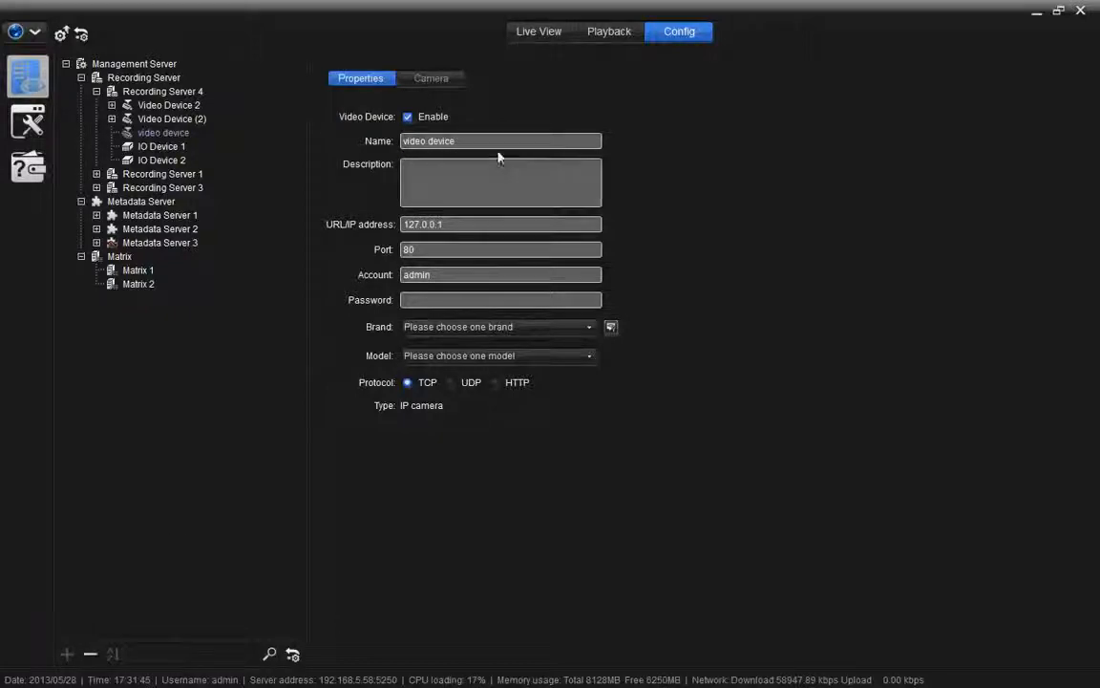
Step: Name the new device Door with IP address 192.168.1.10 and port 8080
{"action": "left_click", "coordinate": [434, 141]}
{"action": "type", "text": "Door"}
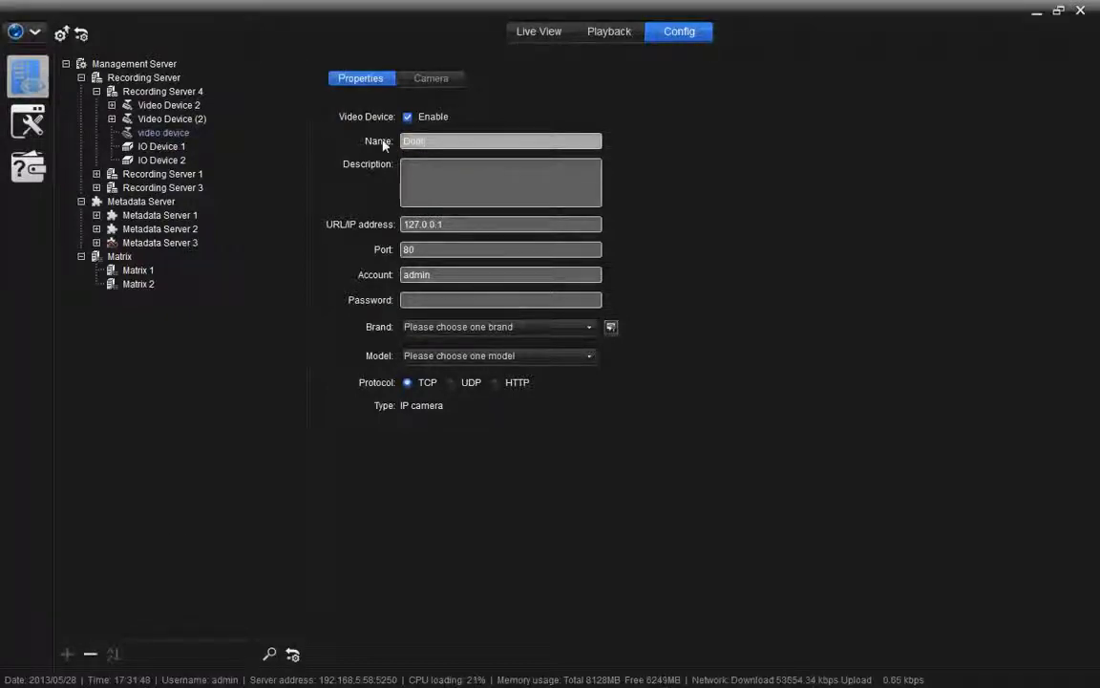
{"action": "key", "text": "Tab"}
{"action": "key", "text": "Tab"}
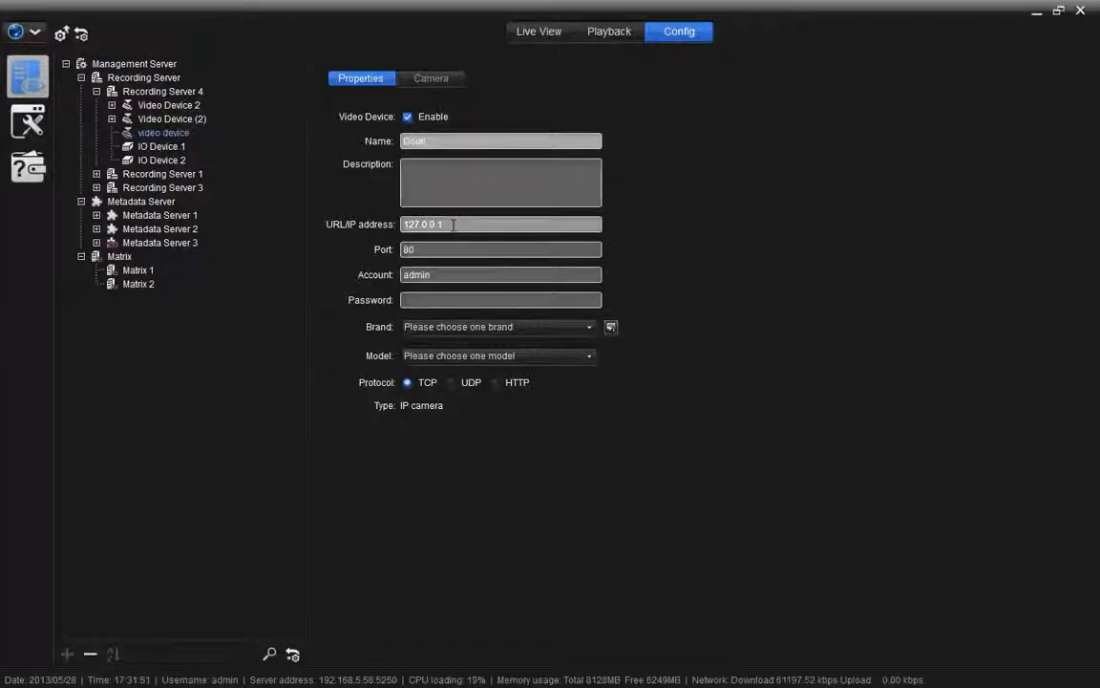
{"action": "type", "text": "192.1"}
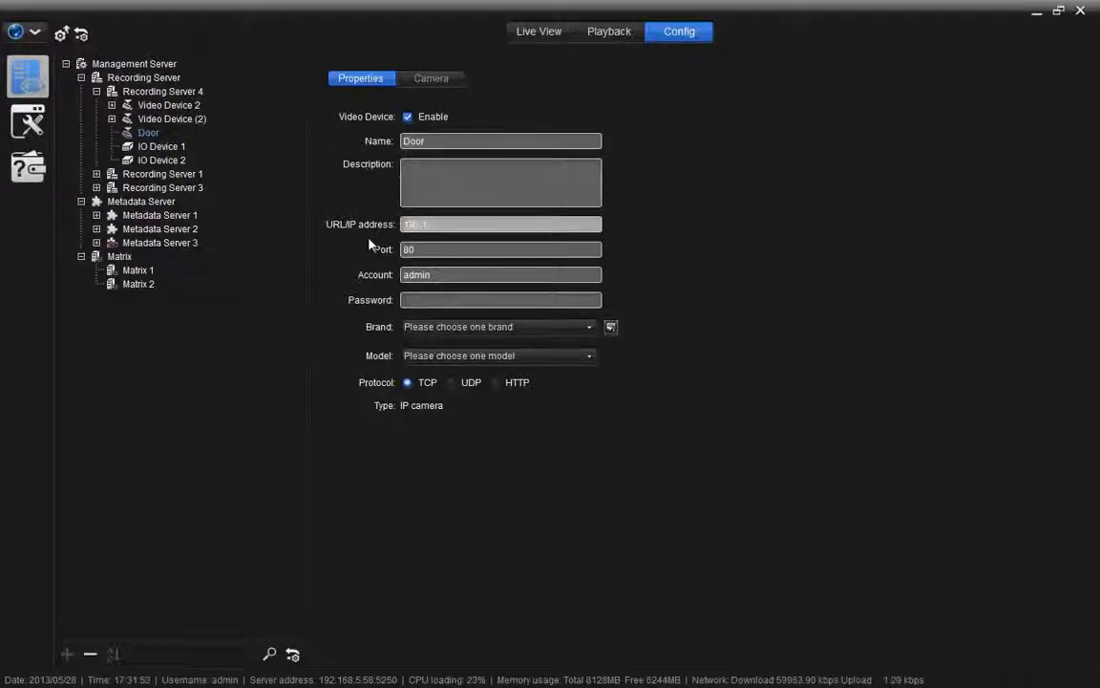
{"action": "type", "text": "68.1.80"}
{"action": "left_click", "coordinate": [412, 250]}
{"action": "key", "text": "Tab"}
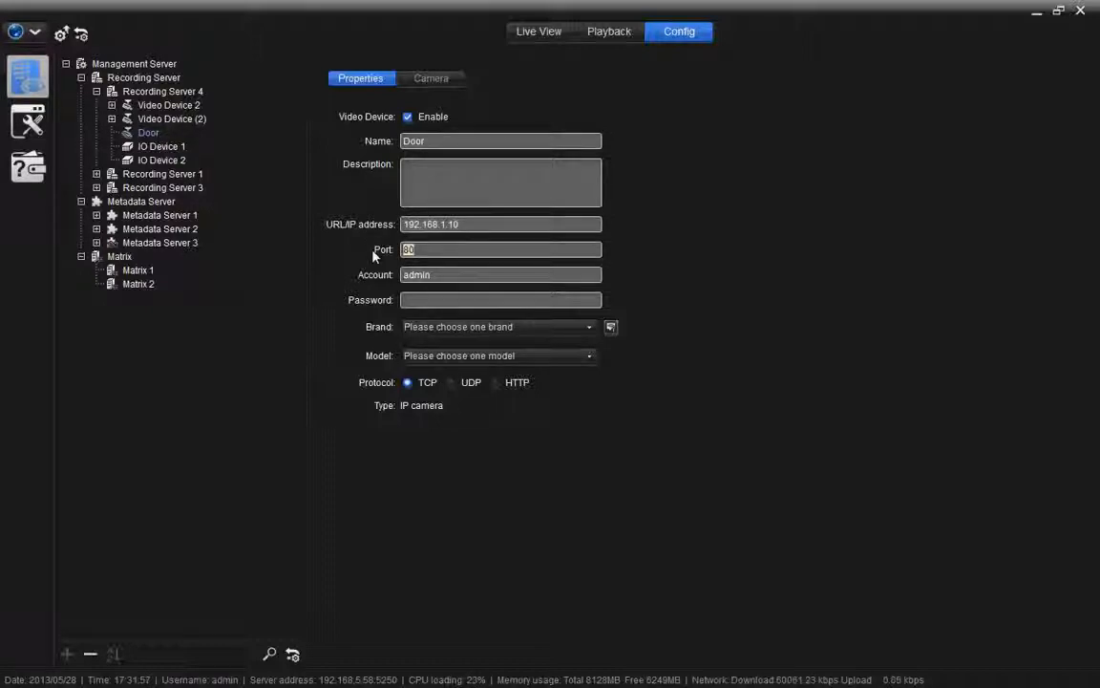
{"action": "type", "text": "8080"}
Step: Enter the camera's password and auto-detect it as a Sony SNC-DS60, accepting the result
{"action": "left_click", "coordinate": [417, 275]}
{"action": "left_click", "coordinate": [436, 299]}
{"action": "type", "text": "***"}
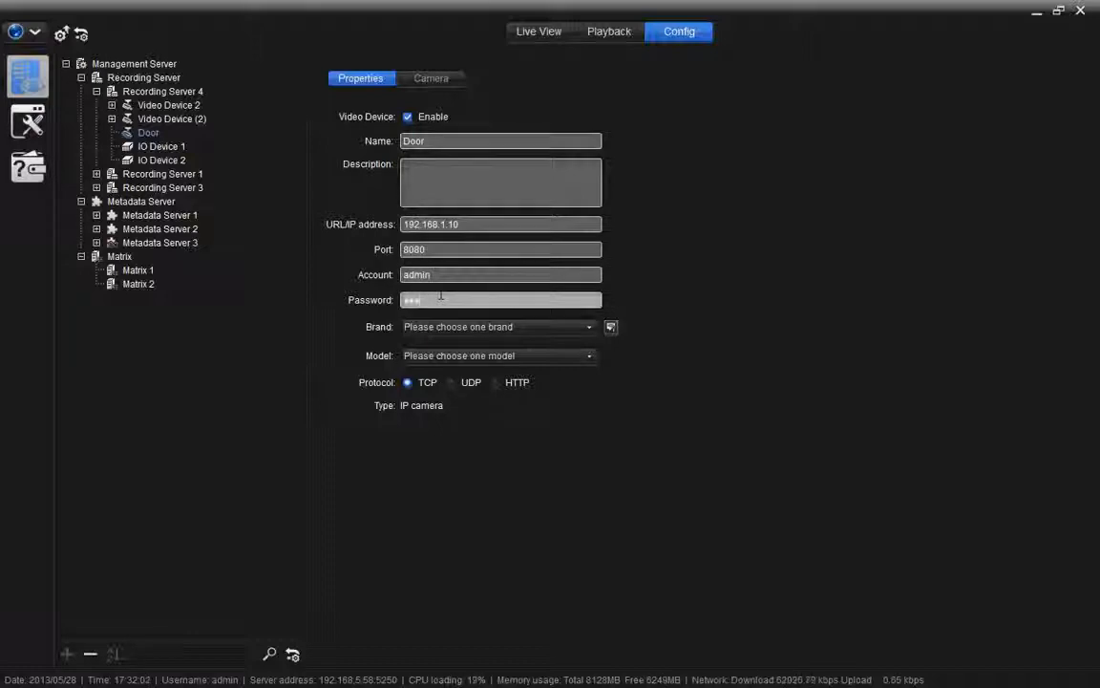
{"action": "left_click", "coordinate": [611, 328]}
{"action": "left_click", "coordinate": [504, 363]}
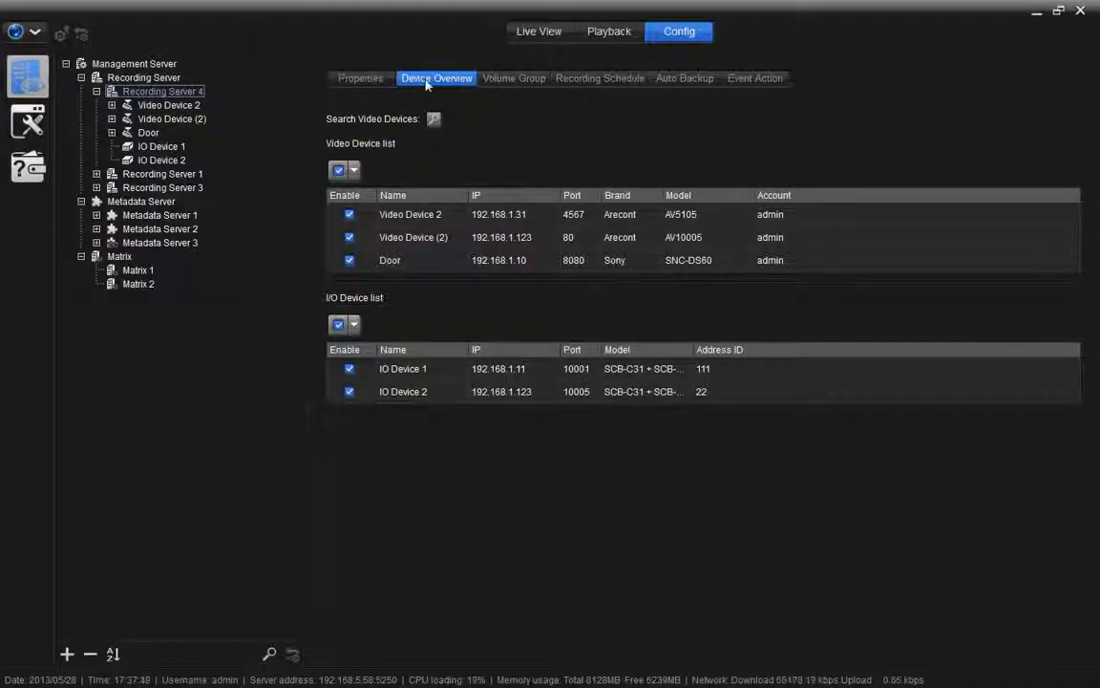
Step: Search the network for video devices and let the search complete
{"action": "left_click", "coordinate": [433, 119]}
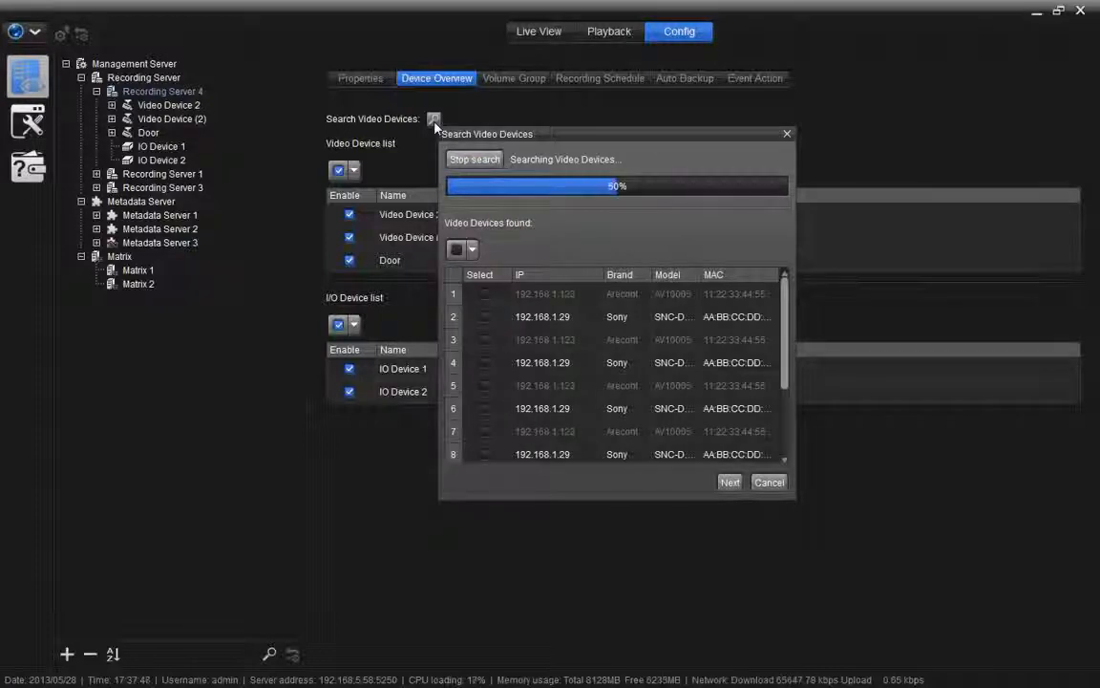
{"action": "scroll", "coordinate": [578, 399], "scroll_direction": "down", "scroll_amount": 3}
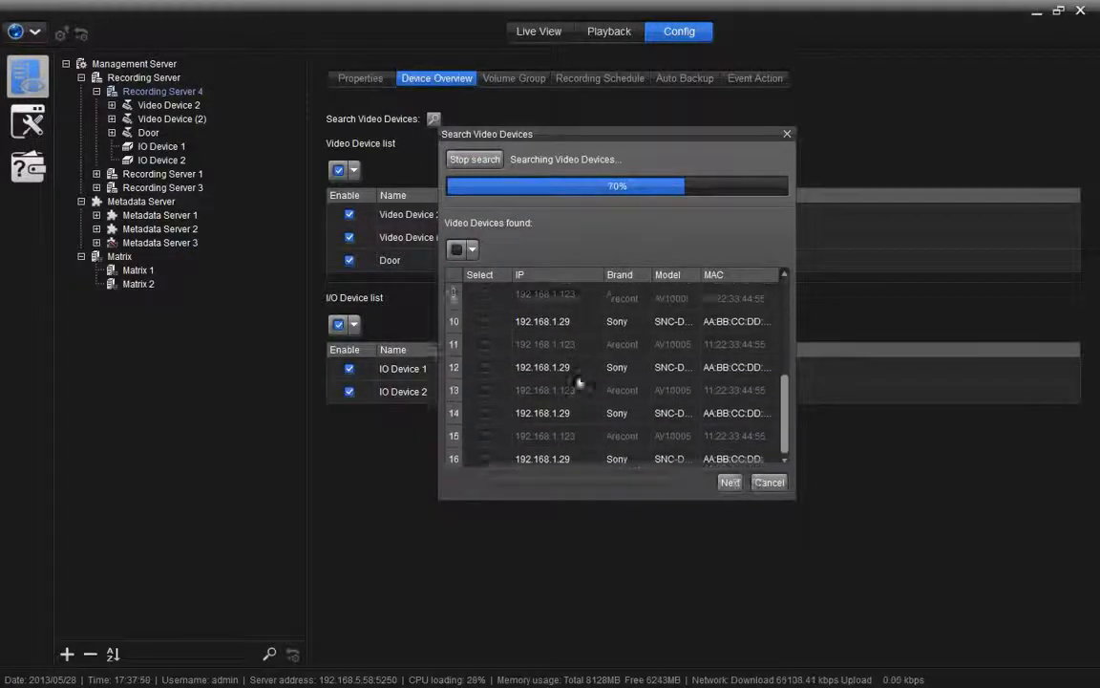
{"action": "scroll", "coordinate": [573, 420], "scroll_direction": "up", "scroll_amount": 3}
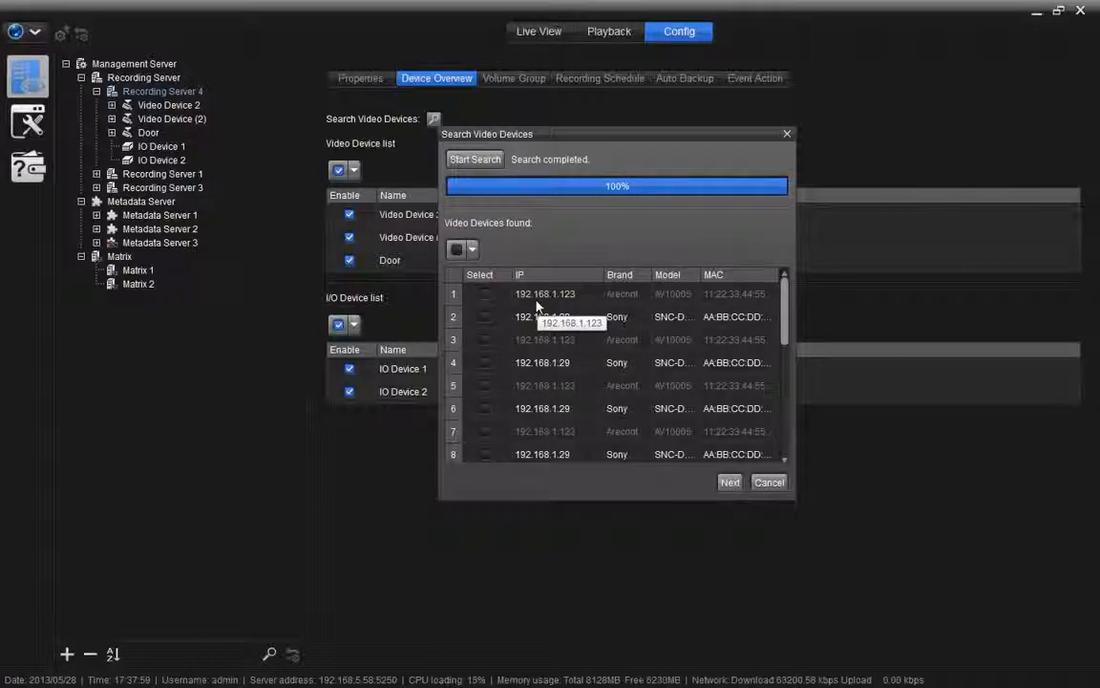
Step: Select the four Sony cameras in rows 2, 4, 6 and 8 and continue to adding them
{"action": "left_click", "coordinate": [485, 316]}
{"action": "left_click", "coordinate": [485, 362]}
{"action": "left_click", "coordinate": [485, 407]}
{"action": "left_click", "coordinate": [485, 455]}
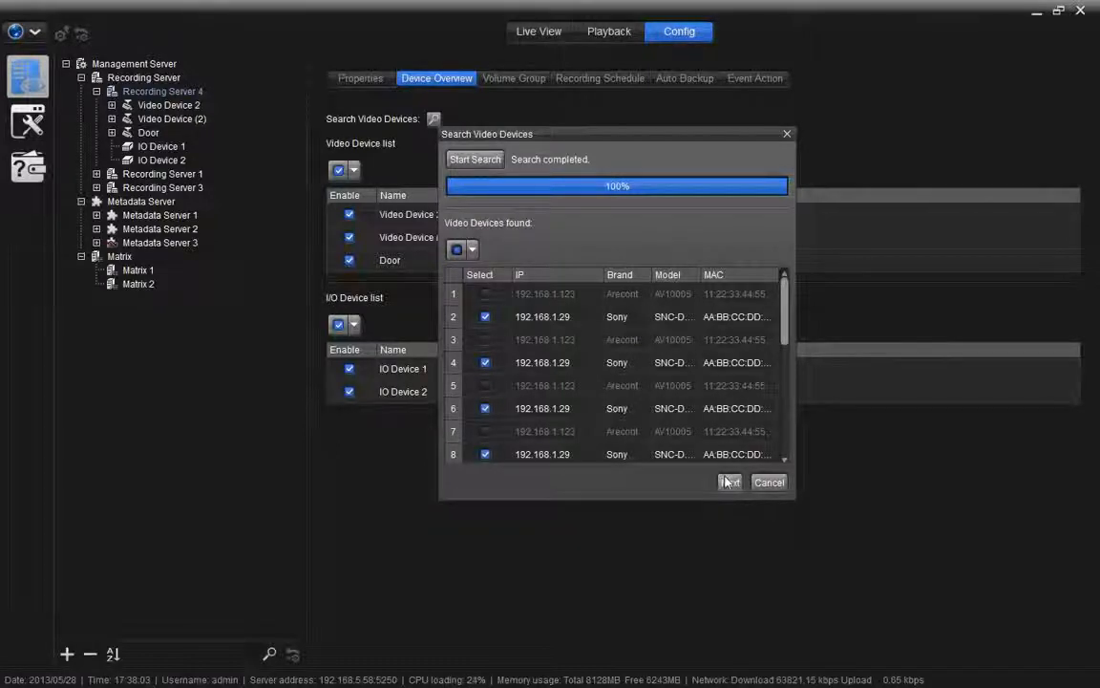
{"action": "left_click", "coordinate": [730, 481]}
{"action": "left_click", "coordinate": [860, 174]}
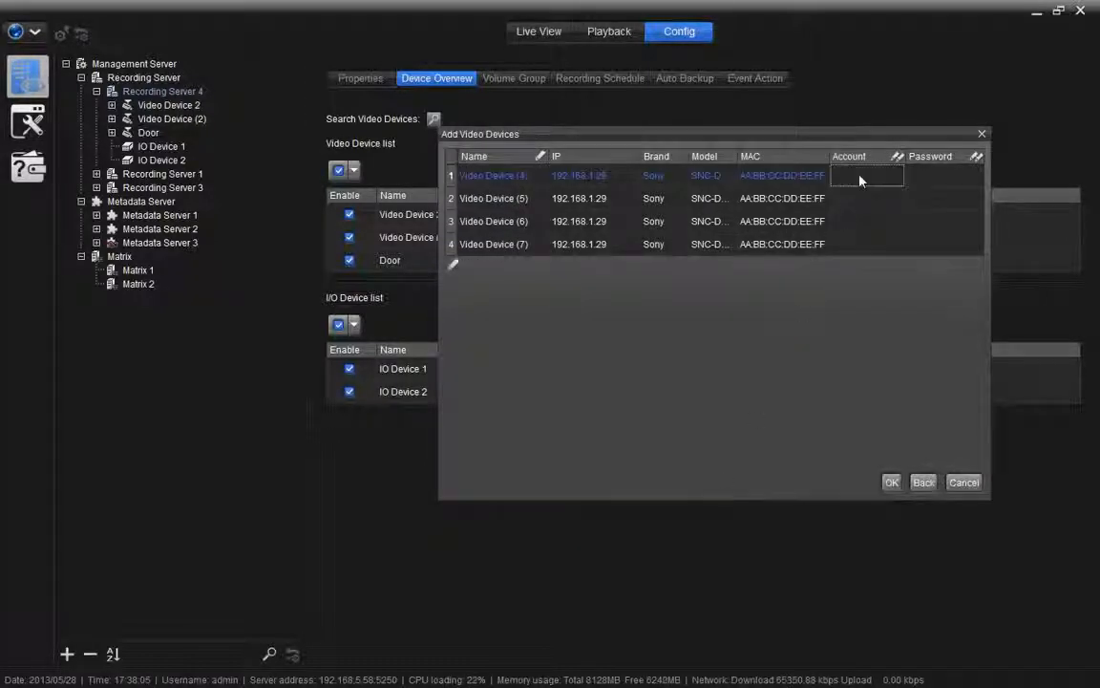
Step: Enter the account name and password for Video Device (4)
{"action": "type", "text": "admin"}
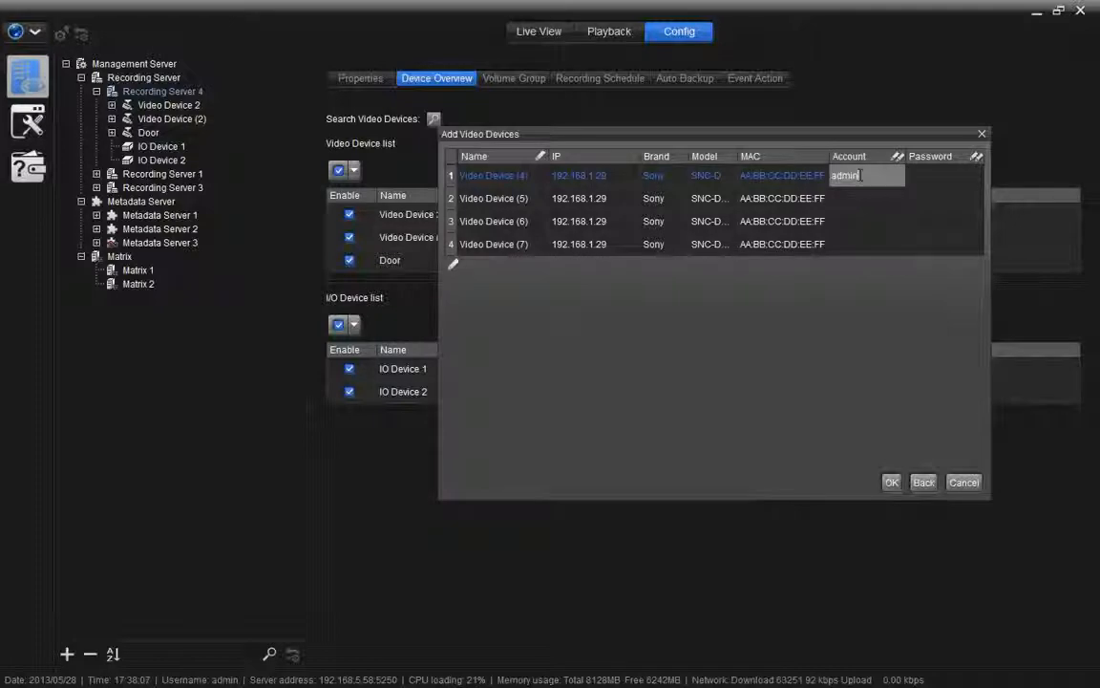
{"action": "left_click", "coordinate": [943, 175]}
{"action": "type", "text": "admin"}
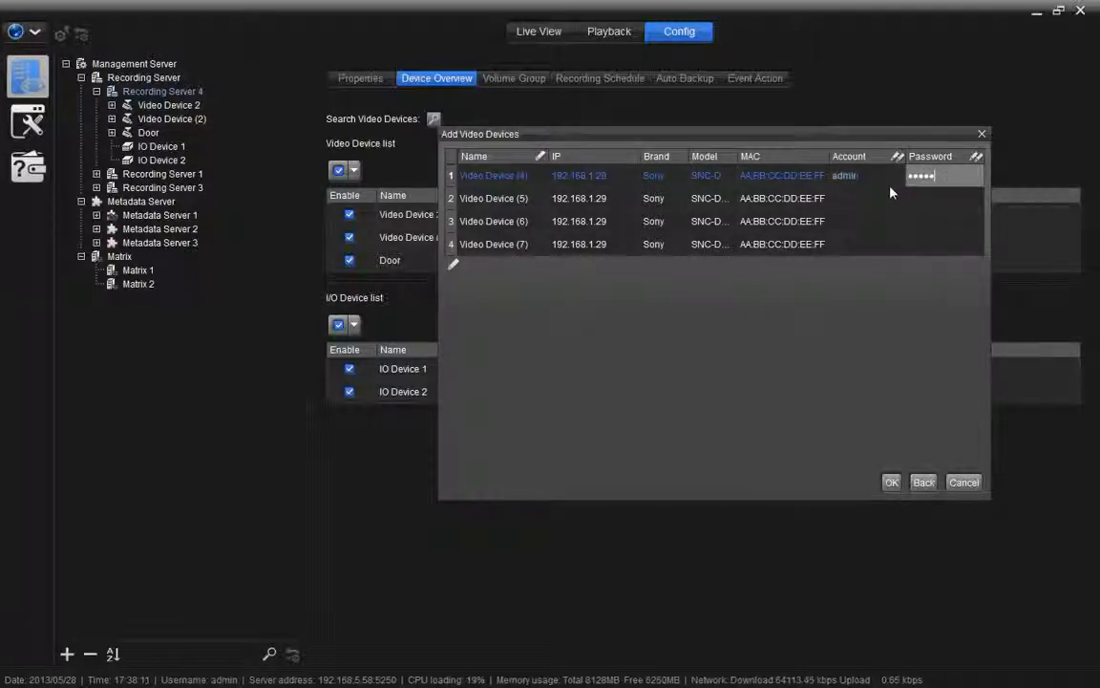
Step: Fill in the shared account and password for Video Devices (5)–(7) together, then add all four cameras
{"action": "left_click", "coordinate": [871, 199]}
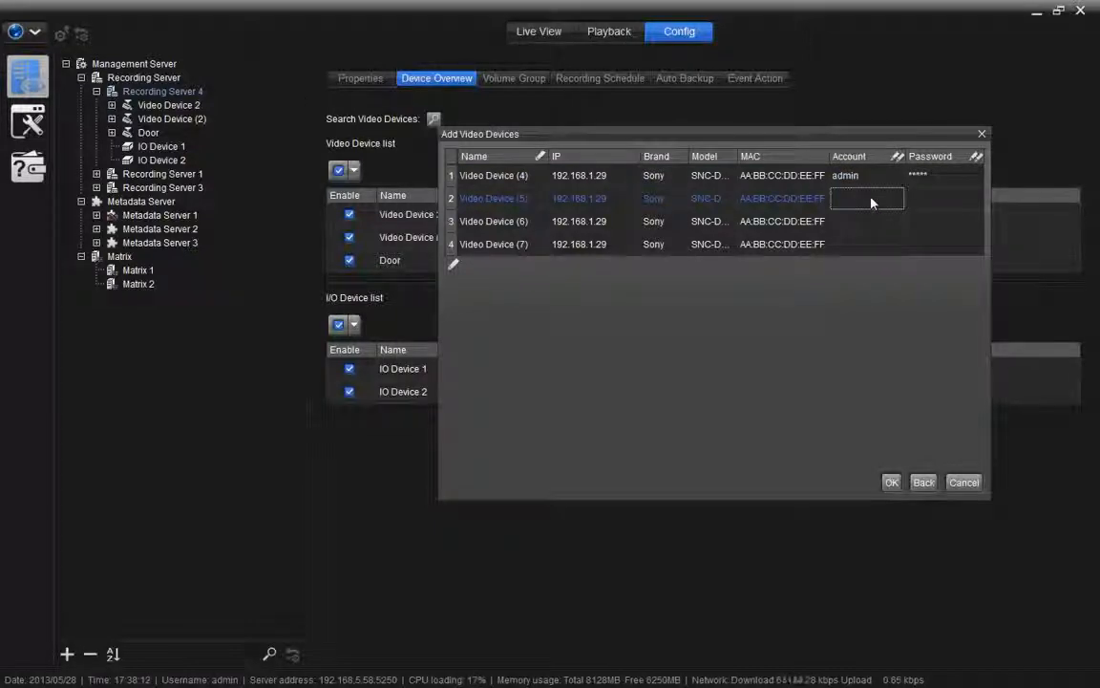
{"action": "left_click", "coordinate": [870, 250], "text": "shift"}
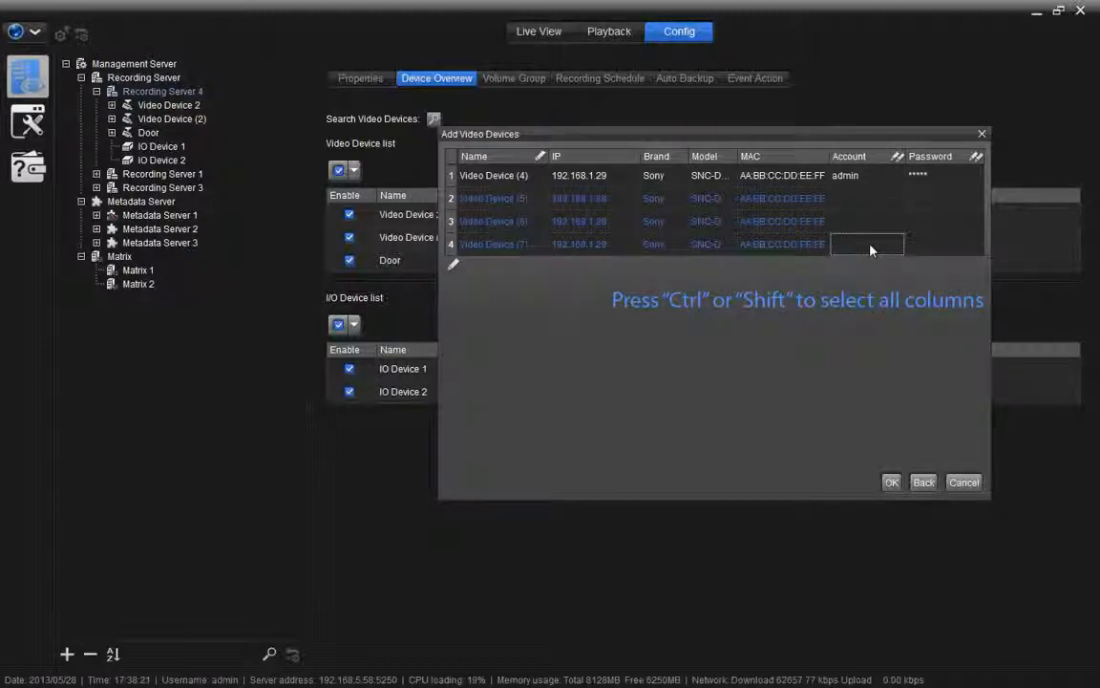
{"action": "left_click", "coordinate": [870, 244]}
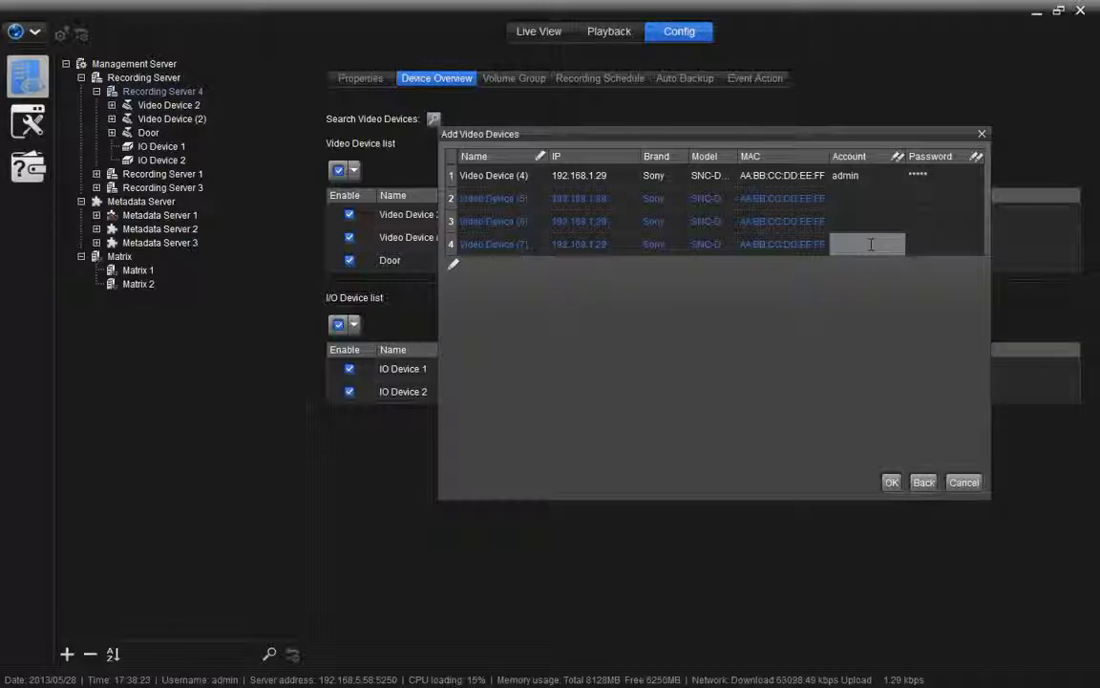
{"action": "type", "text": "admin"}
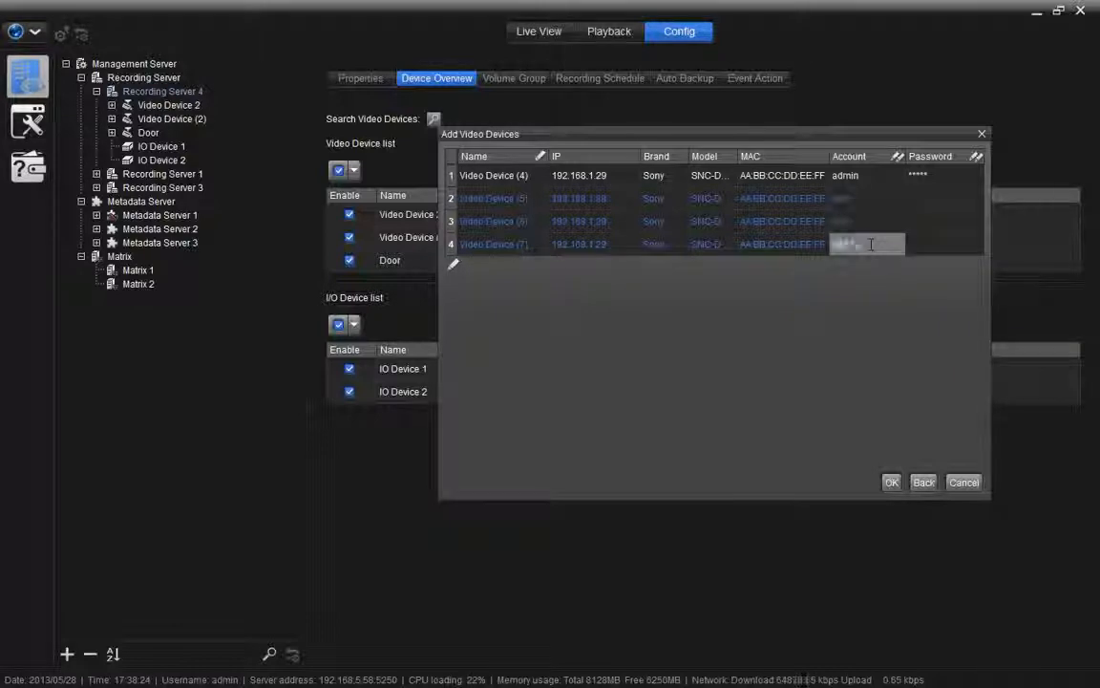
{"action": "left_click", "coordinate": [945, 245]}
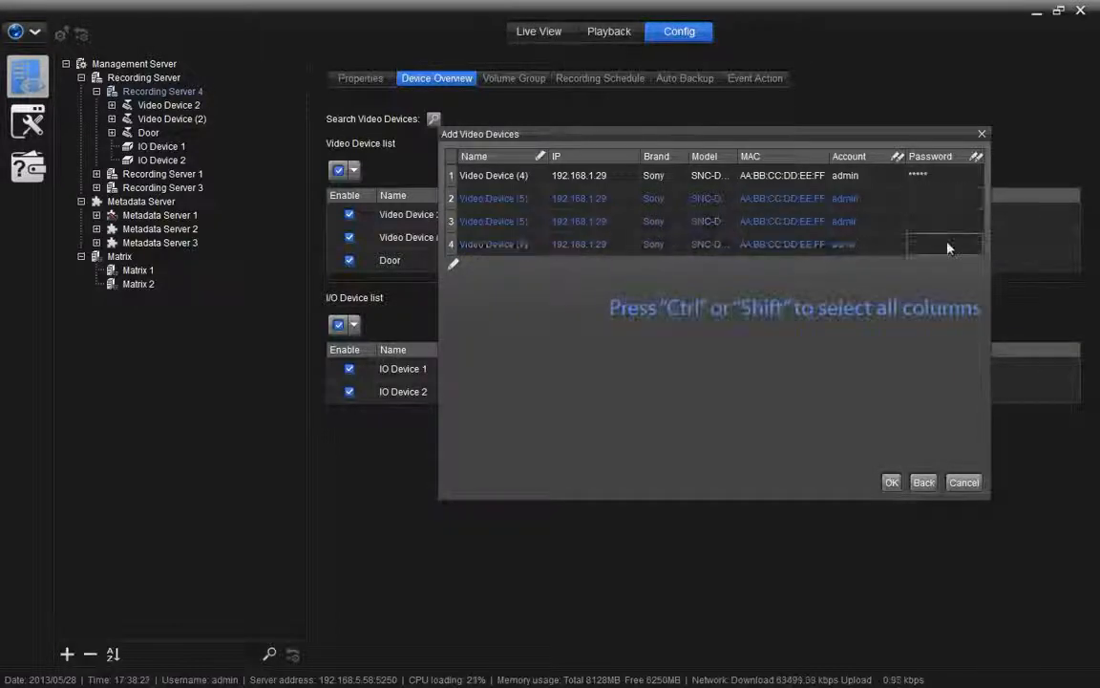
{"action": "type", "text": "*****"}
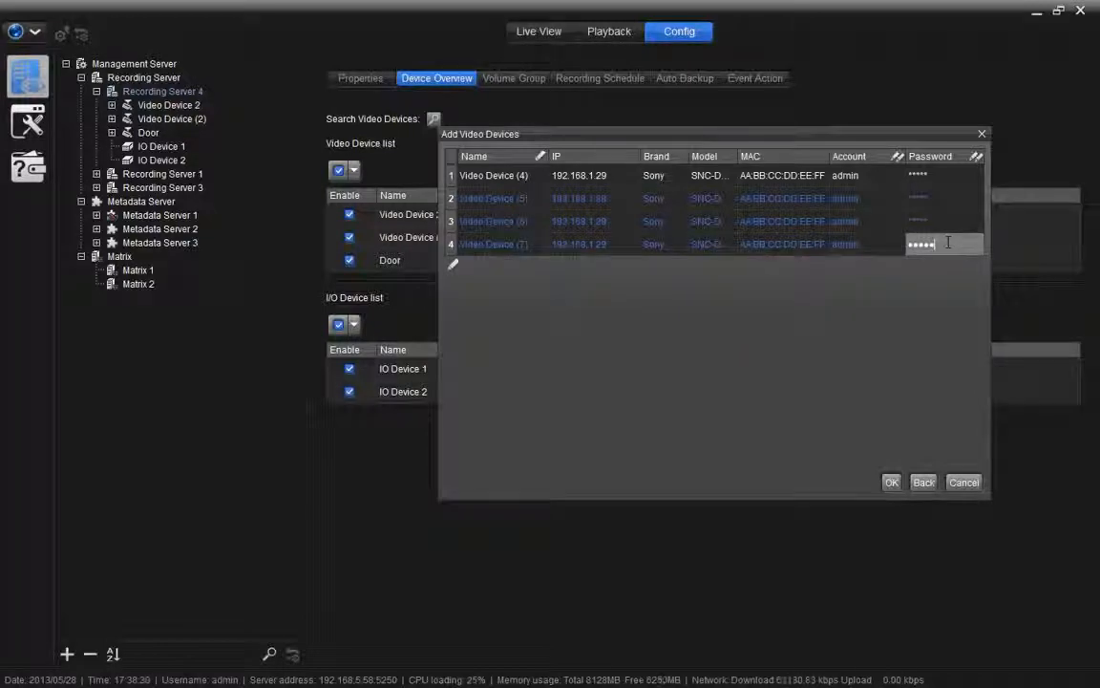
{"action": "left_click", "coordinate": [891, 483]}
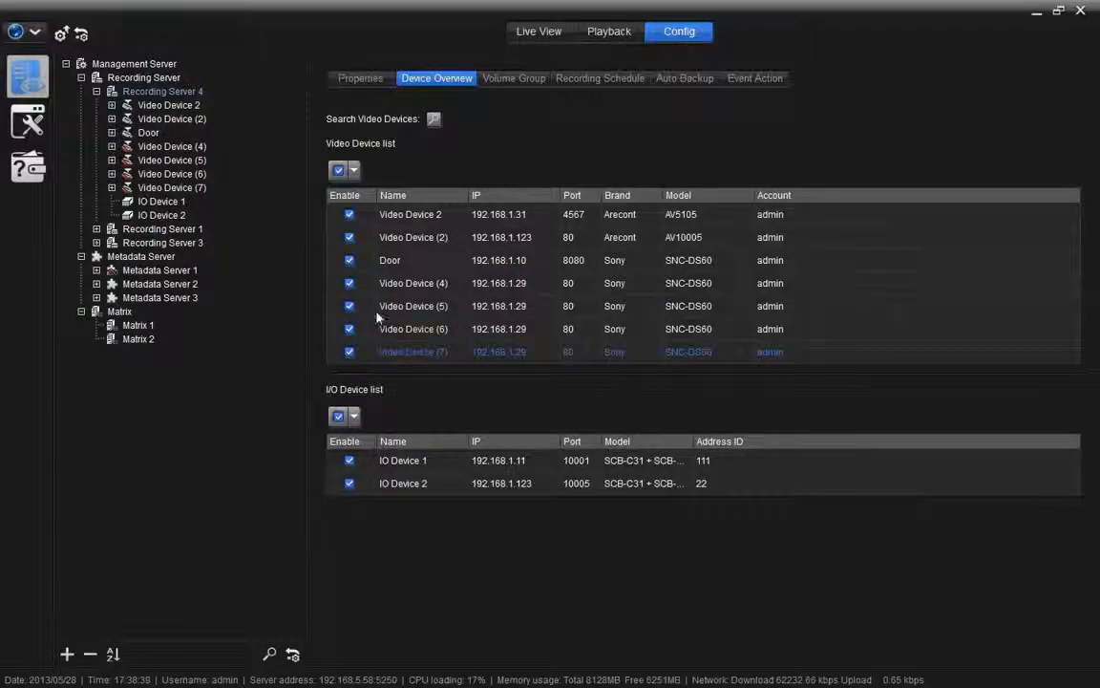
Step: Uncheck Enable for Video Device (2) and Video Device 2
{"action": "left_click", "coordinate": [350, 238]}
{"action": "left_click", "coordinate": [349, 215]}
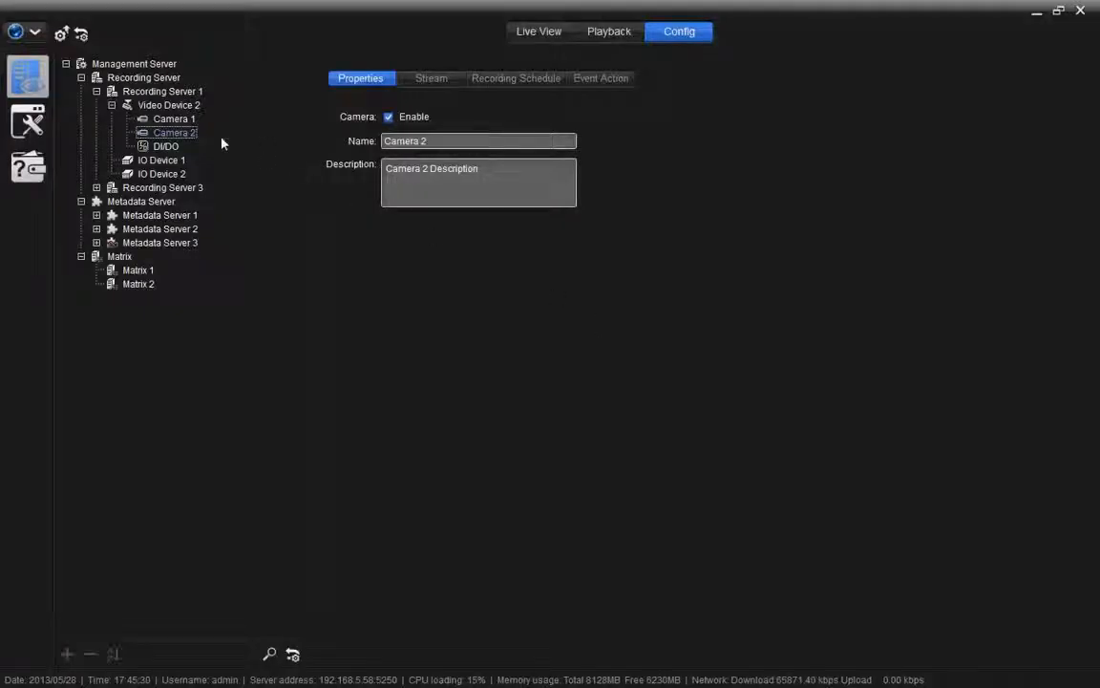
Step: On Camera 2's Stream settings, keep multiple streams on, H.264 format and 30 fps
{"action": "left_click", "coordinate": [436, 83]}
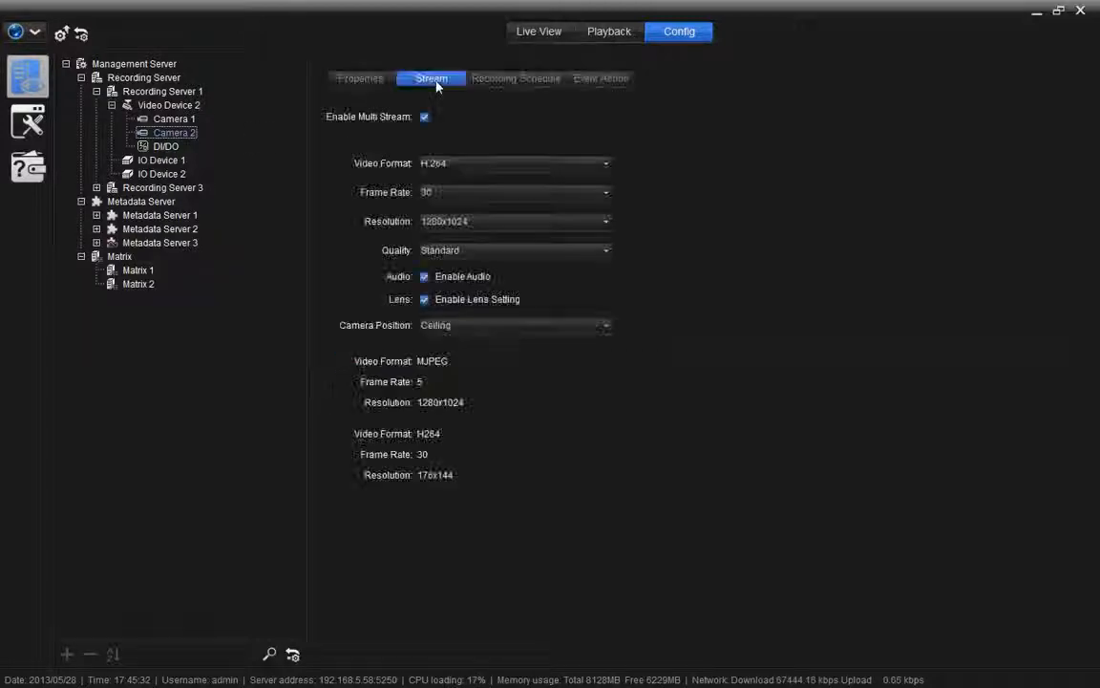
{"action": "left_click", "coordinate": [424, 118]}
{"action": "left_click", "coordinate": [423, 118]}
{"action": "left_click", "coordinate": [455, 164]}
{"action": "left_click", "coordinate": [455, 167]}
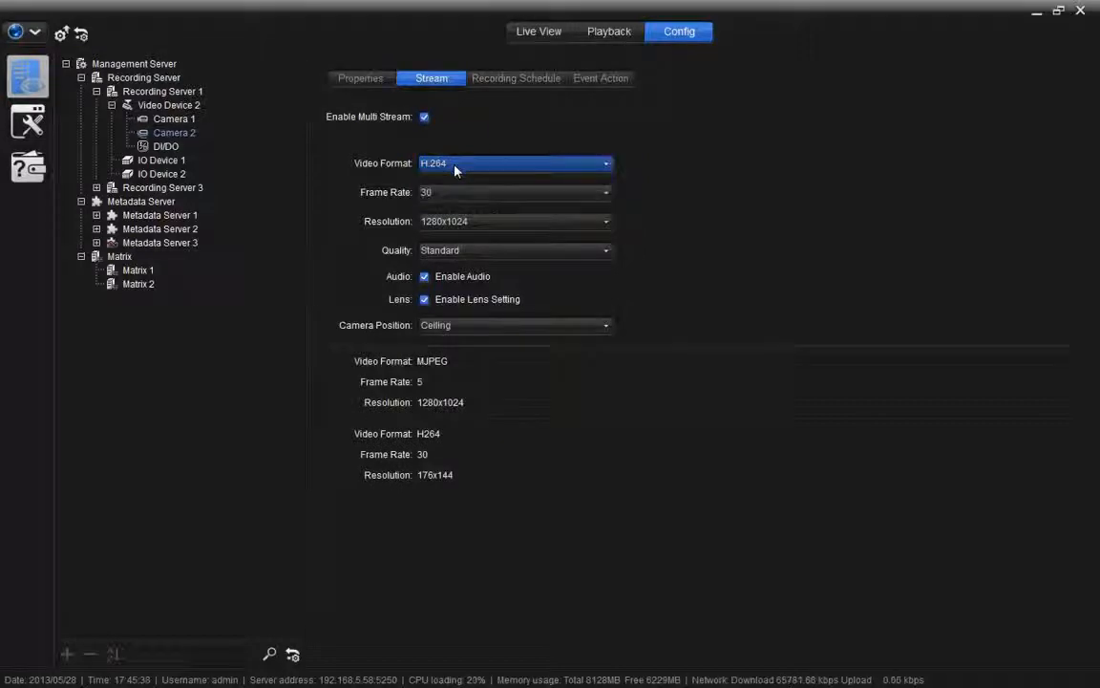
{"action": "left_click", "coordinate": [464, 195]}
{"action": "left_click", "coordinate": [520, 197]}
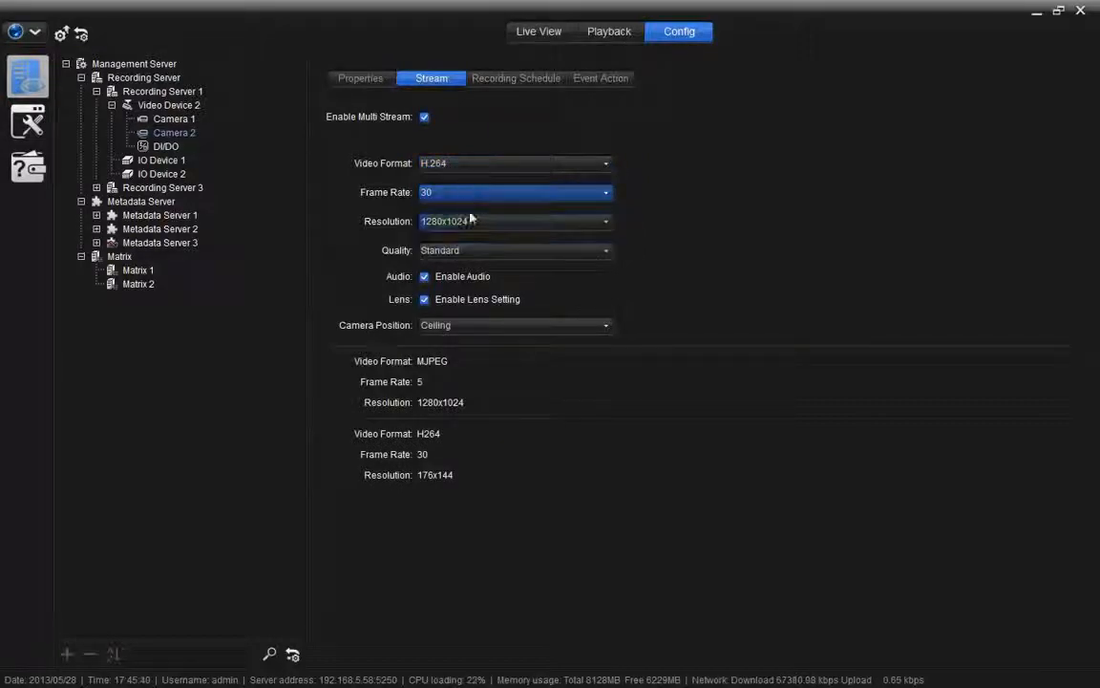
Step: Keep the quality at Standard and set the camera position to Ground
{"action": "left_click", "coordinate": [476, 222]}
{"action": "left_click", "coordinate": [478, 225]}
{"action": "left_click", "coordinate": [481, 250]}
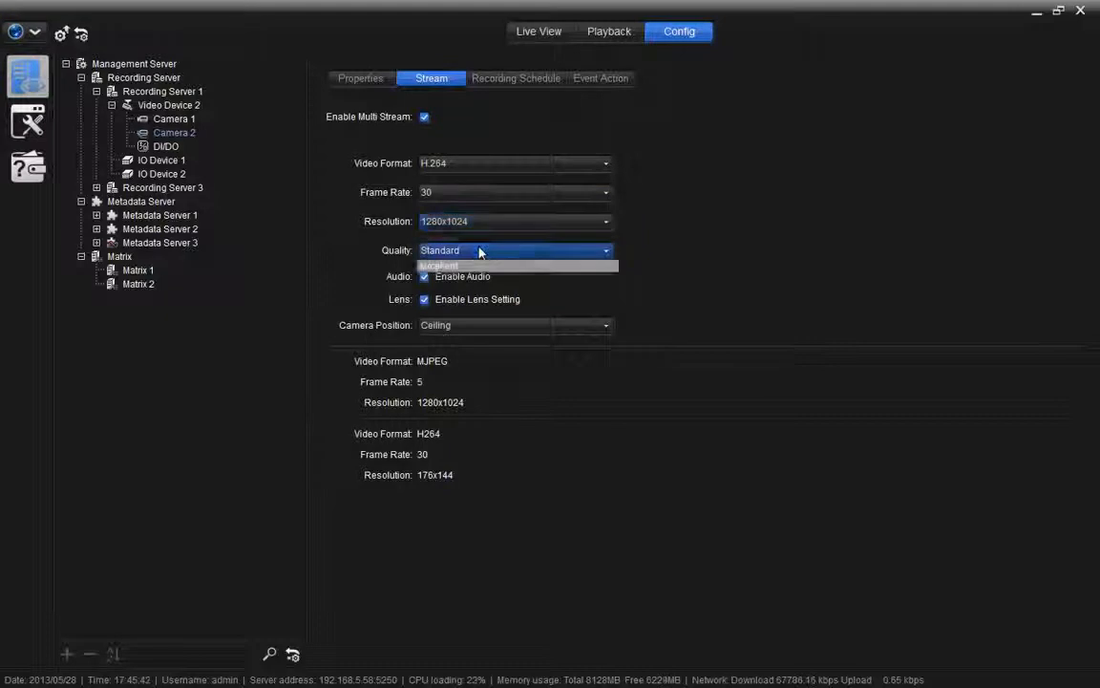
{"action": "left_click", "coordinate": [480, 251]}
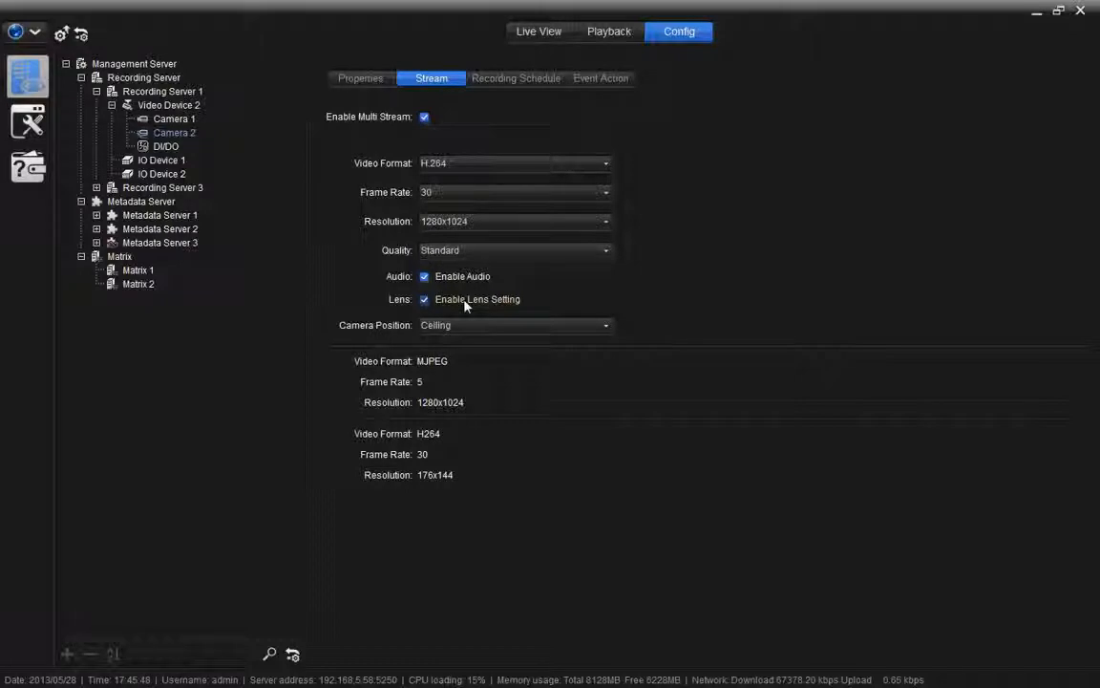
{"action": "left_click", "coordinate": [471, 327]}
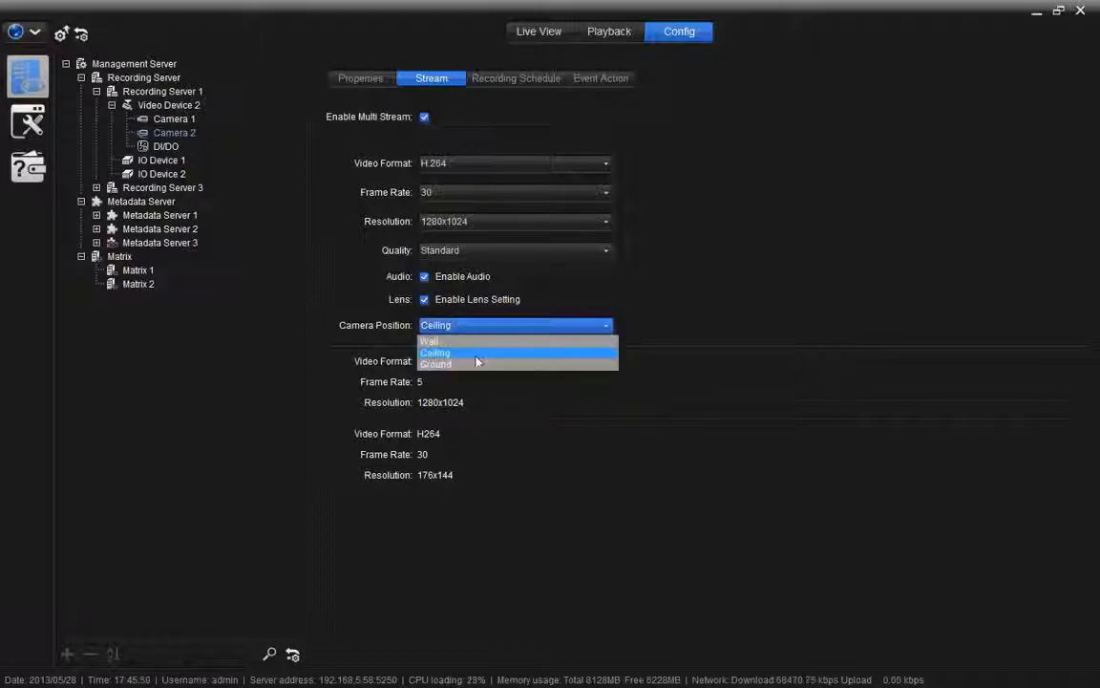
{"action": "left_click", "coordinate": [480, 365]}
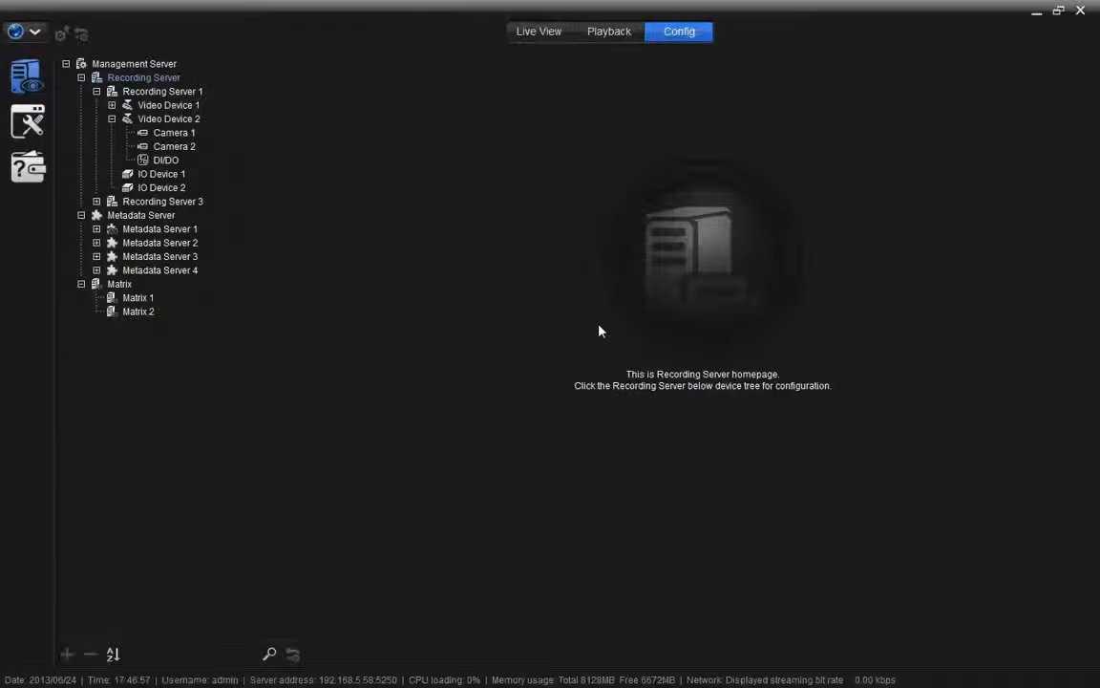
Step: Open Camera 1's Recording Schedule in weekly view and select the holiday entry
{"action": "left_click", "coordinate": [176, 133]}
{"action": "left_click", "coordinate": [496, 84]}
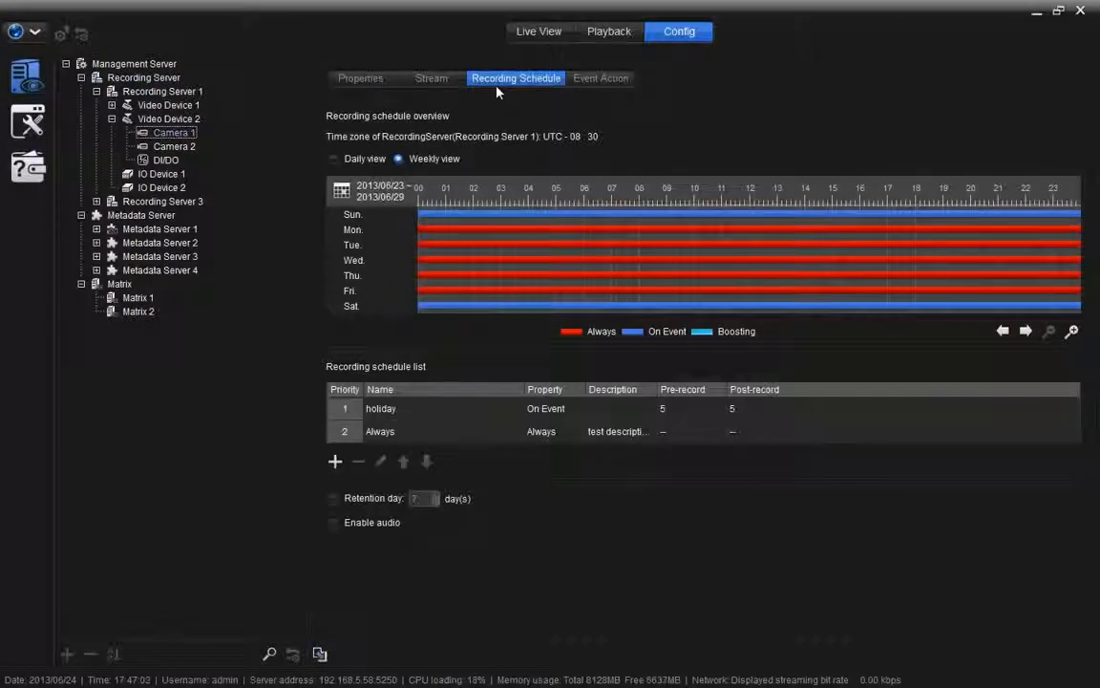
{"action": "left_click", "coordinate": [359, 160]}
{"action": "left_click", "coordinate": [414, 160]}
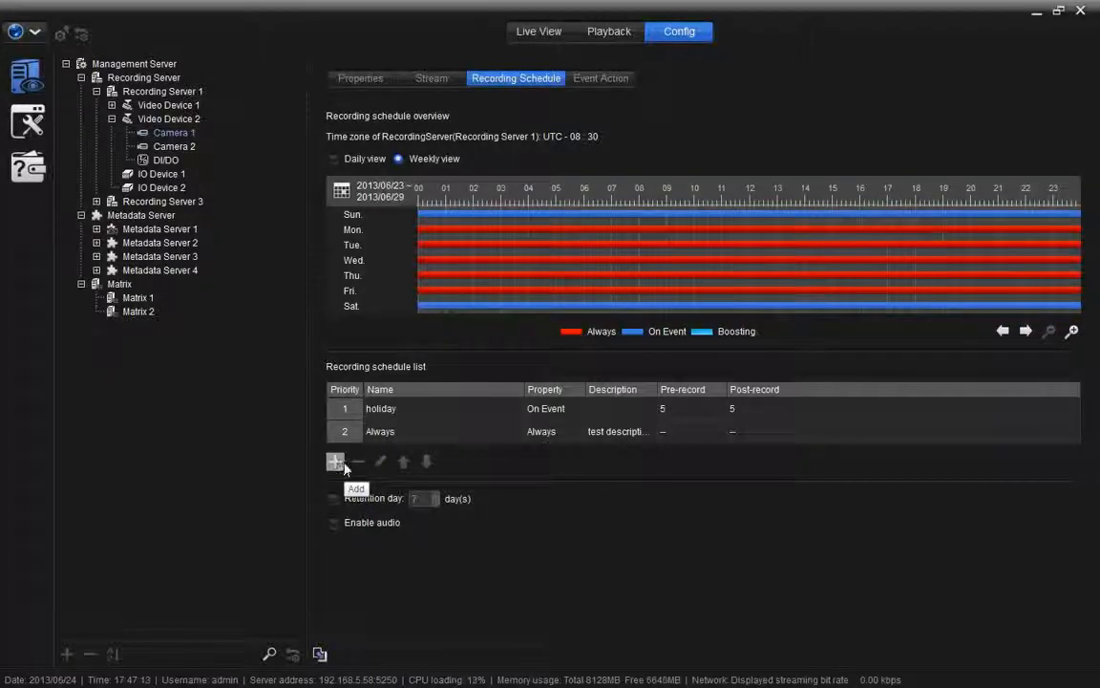
{"action": "left_click", "coordinate": [392, 411]}
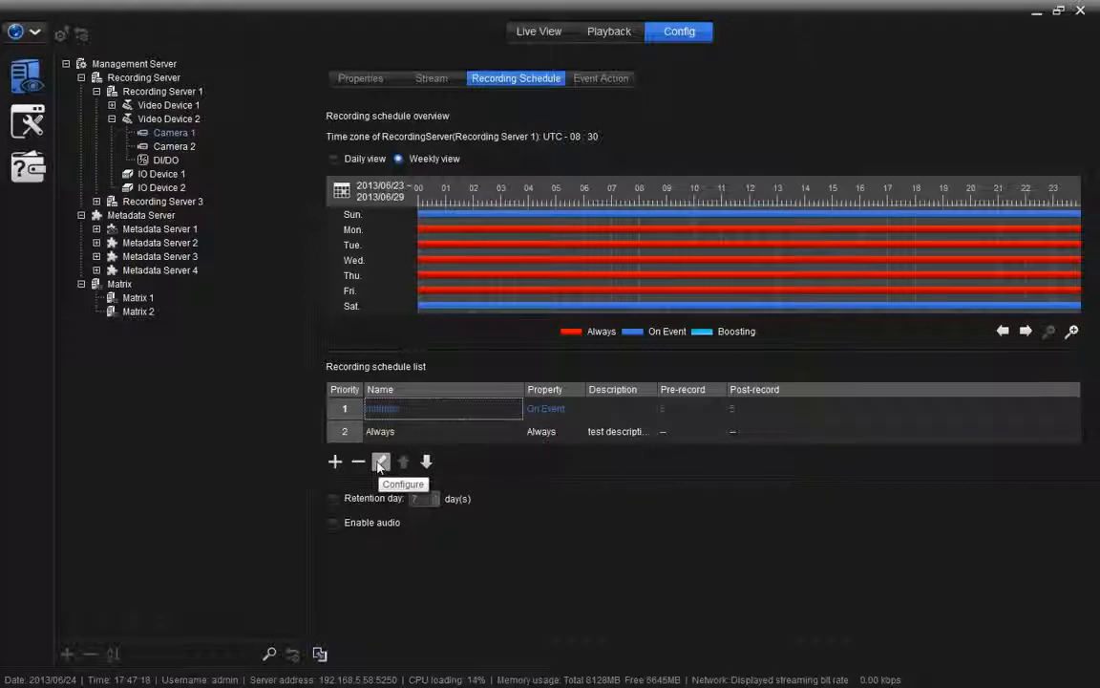
Step: In the schedule editor, abandon naming a new schedule and select the Office hour schedule instead
{"action": "left_click", "coordinate": [335, 462]}
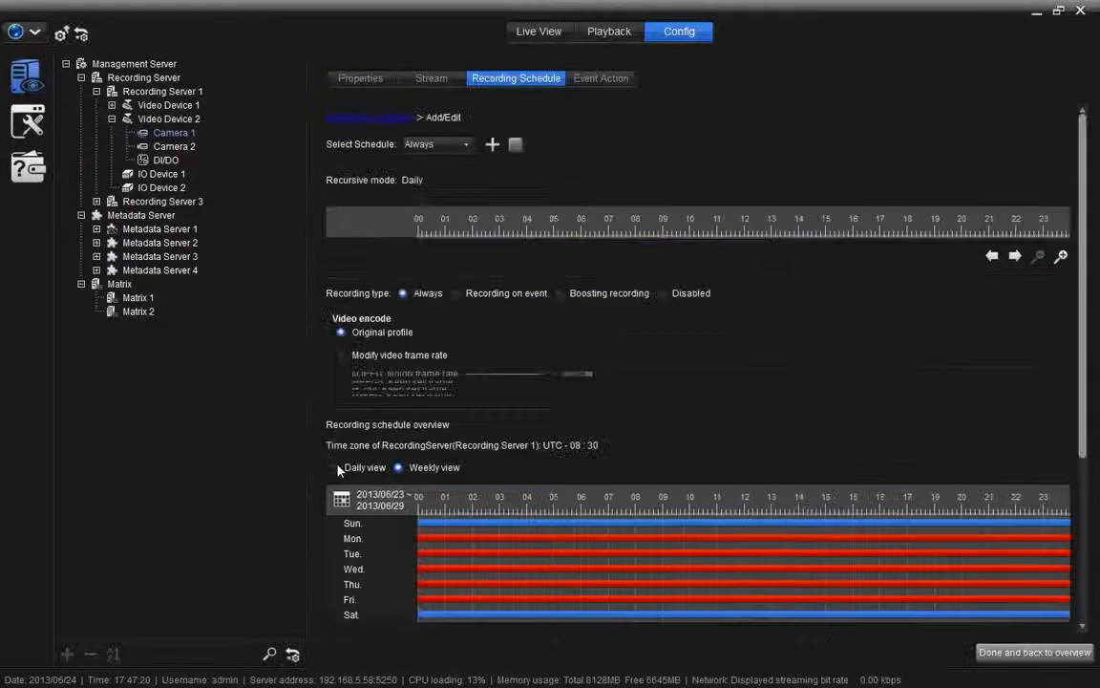
{"action": "left_click", "coordinate": [439, 144]}
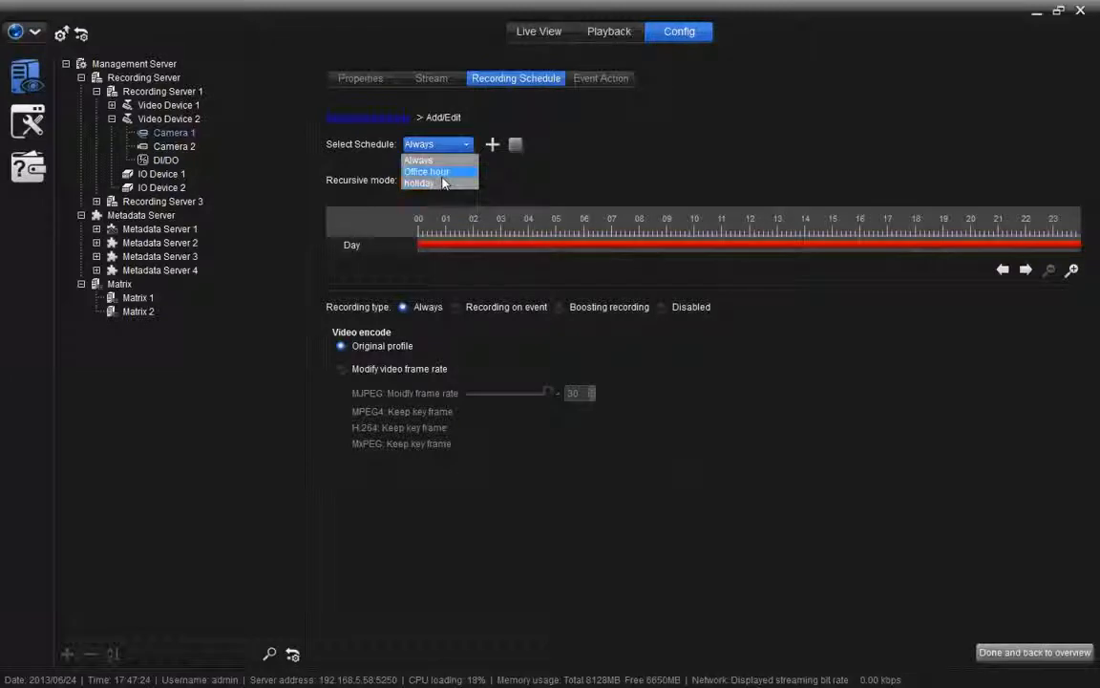
{"action": "left_click", "coordinate": [491, 145]}
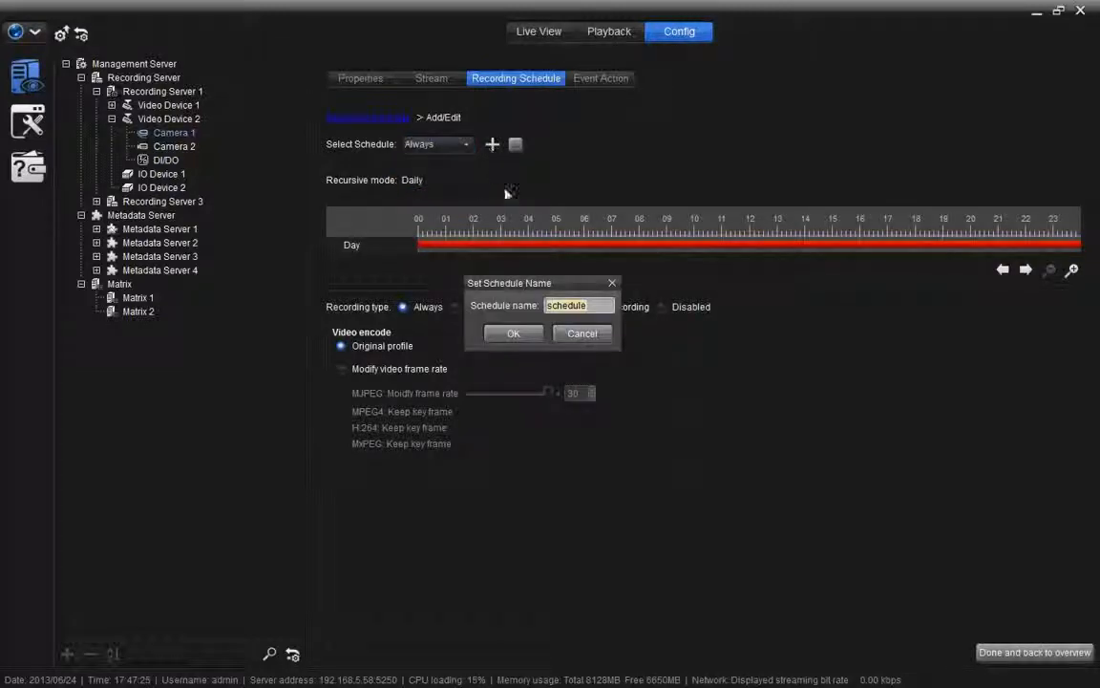
{"action": "left_click", "coordinate": [584, 334]}
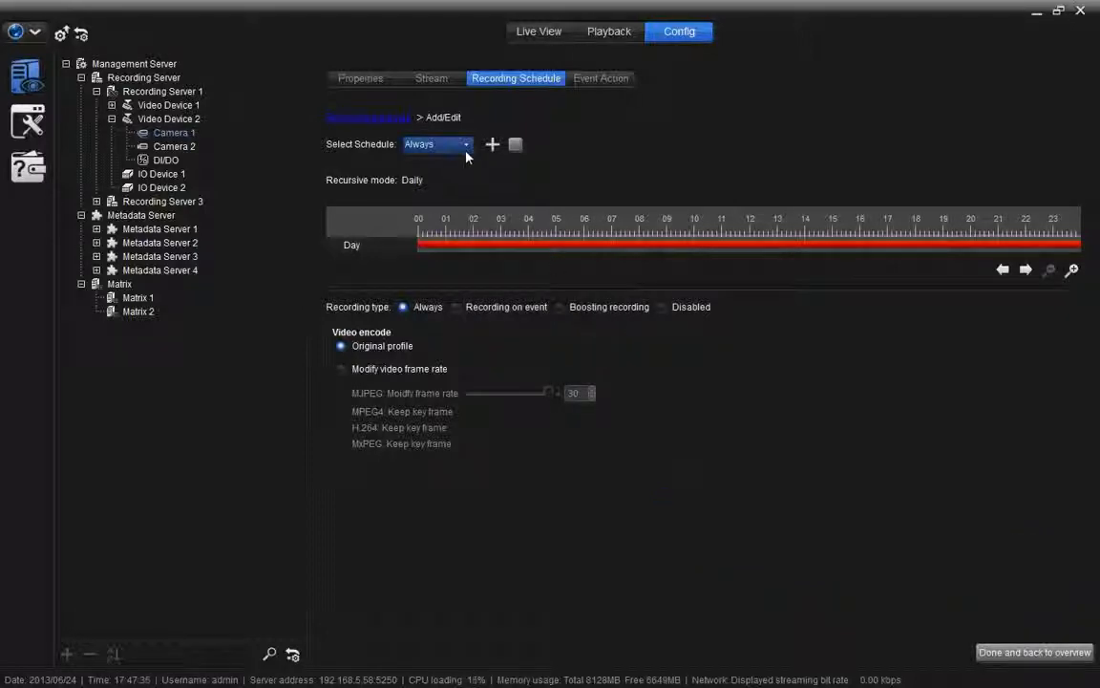
{"action": "left_click", "coordinate": [434, 144]}
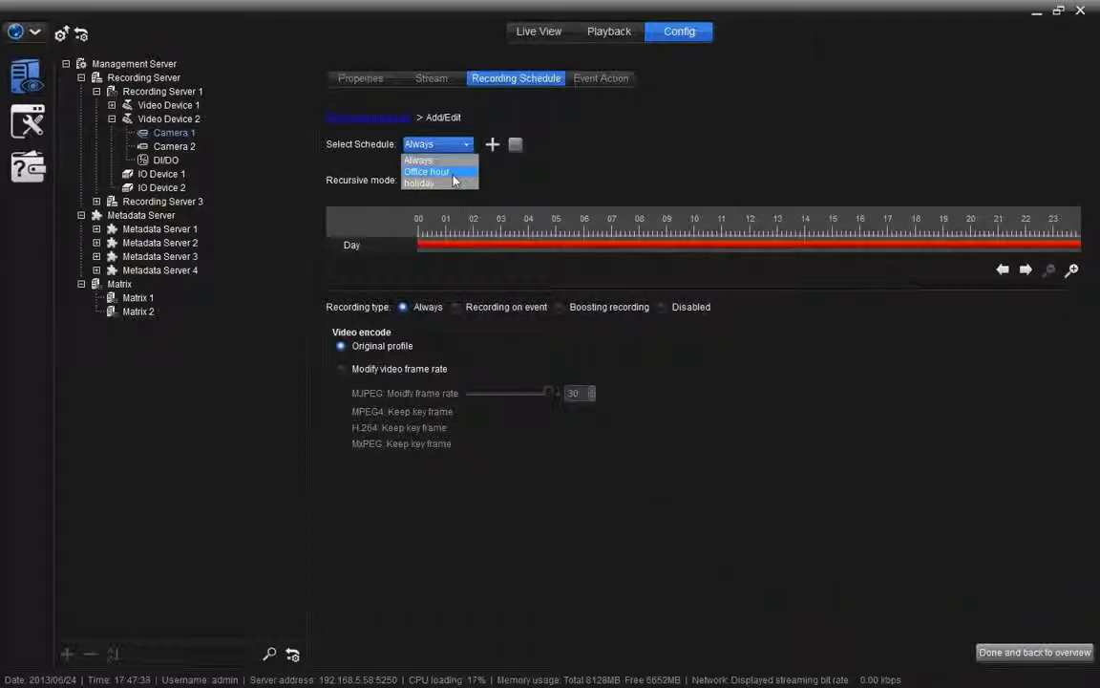
{"action": "left_click", "coordinate": [453, 175]}
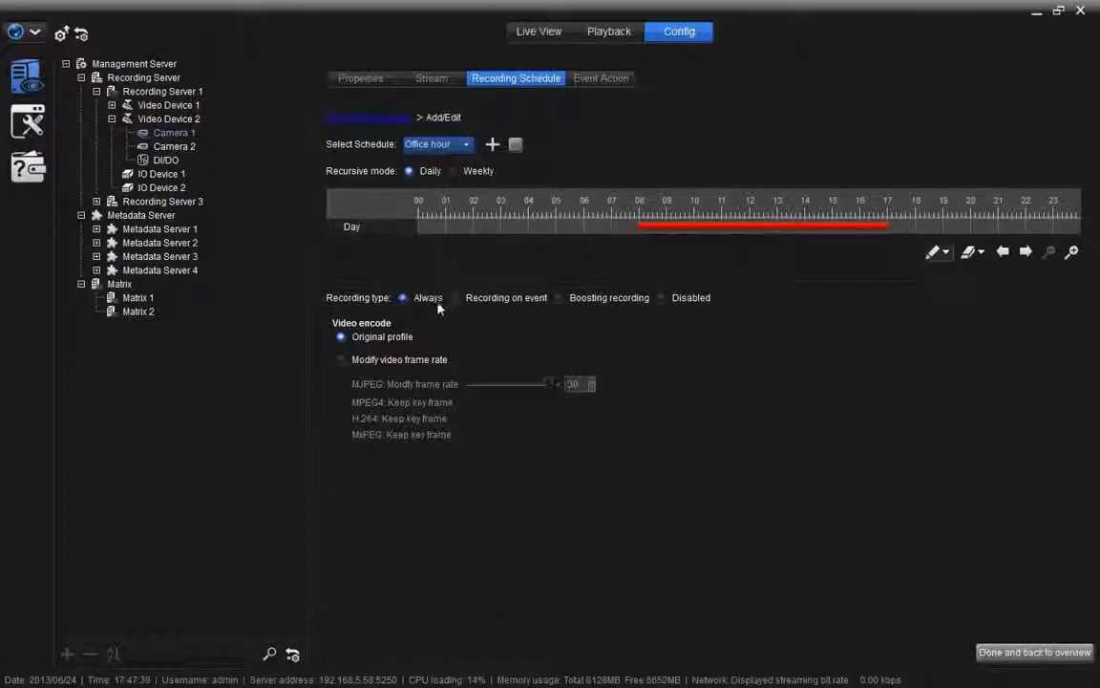
{"action": "left_click", "coordinate": [455, 298]}
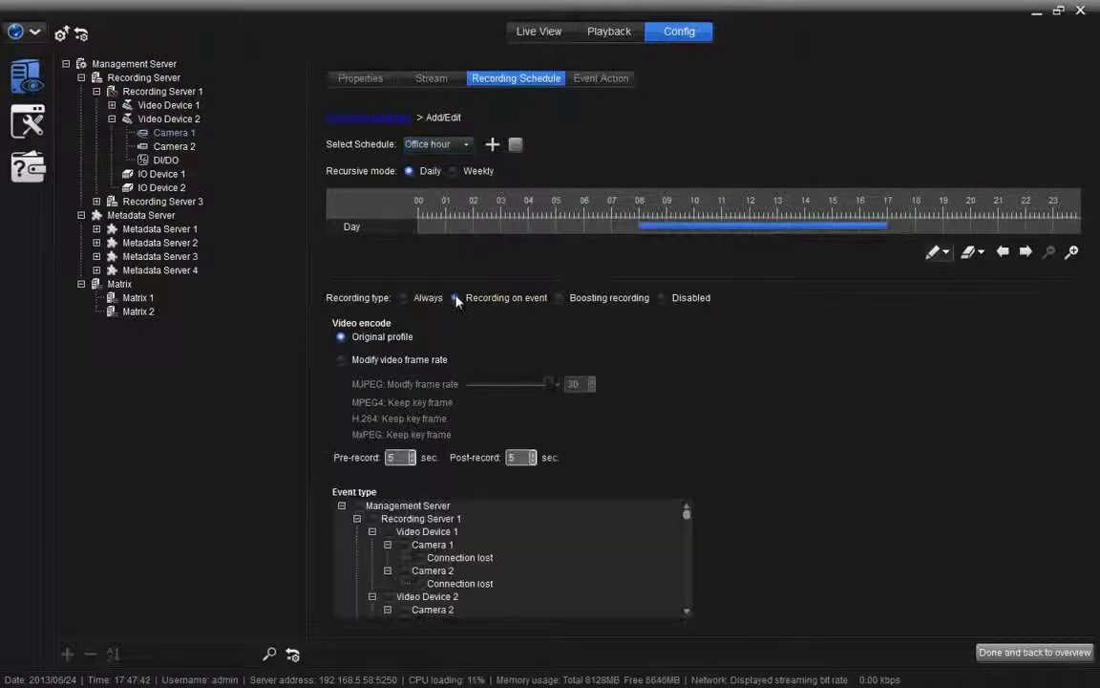
{"action": "left_click", "coordinate": [559, 298]}
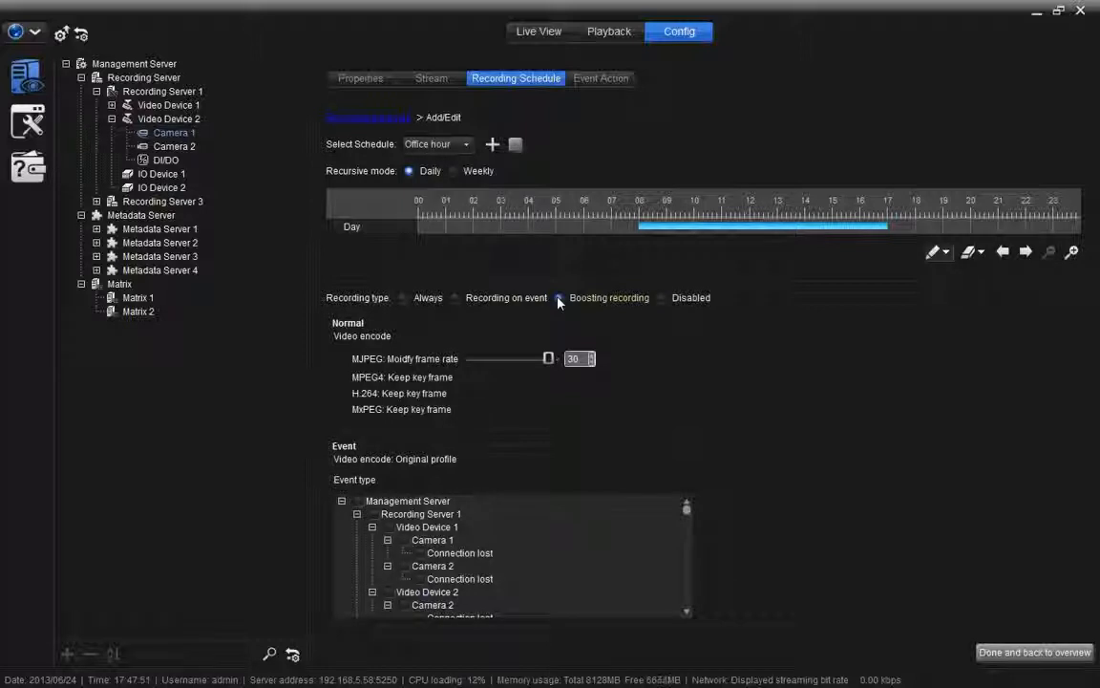
{"action": "left_click", "coordinate": [405, 298]}
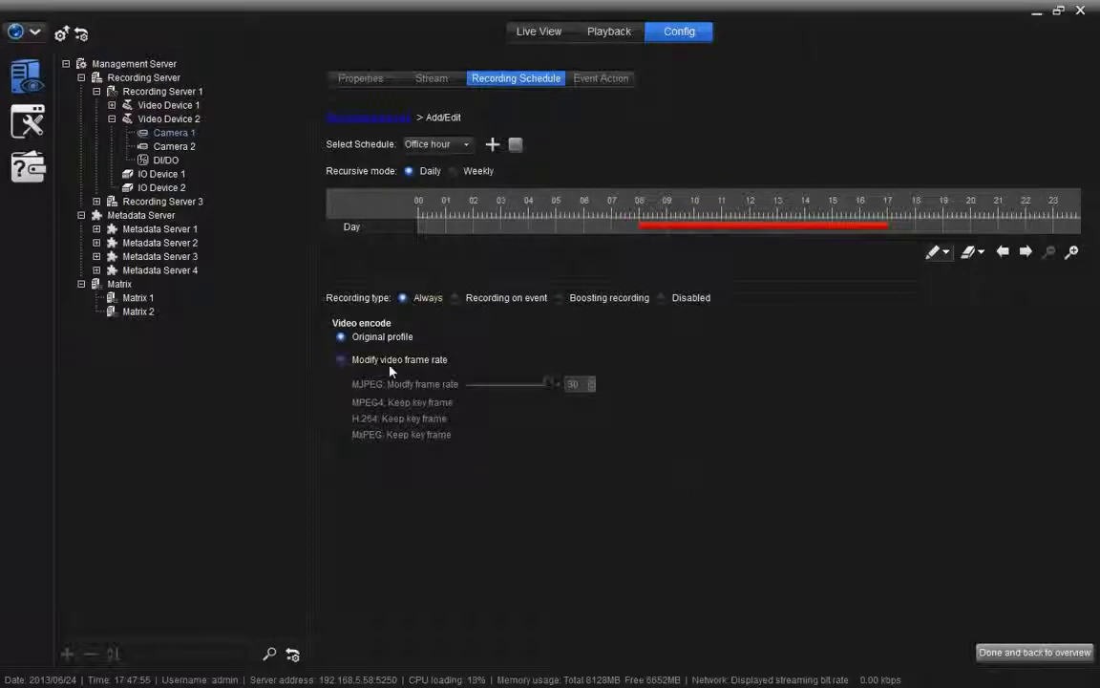
Step: Switch Office hour to Boosting recording, normal MJPEG at 10 fps, and tick all event types under Management Server
{"action": "left_click", "coordinate": [341, 359]}
{"action": "left_click_drag", "start_coordinate": [550, 385], "coordinate": [506, 384]}
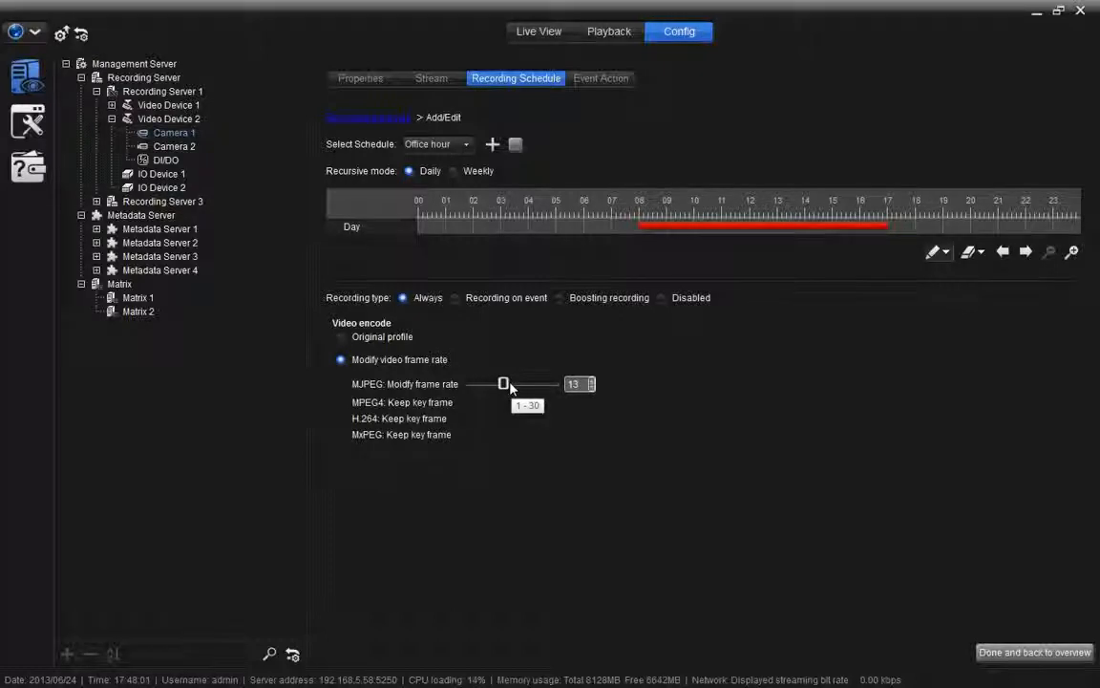
{"action": "left_click", "coordinate": [560, 298]}
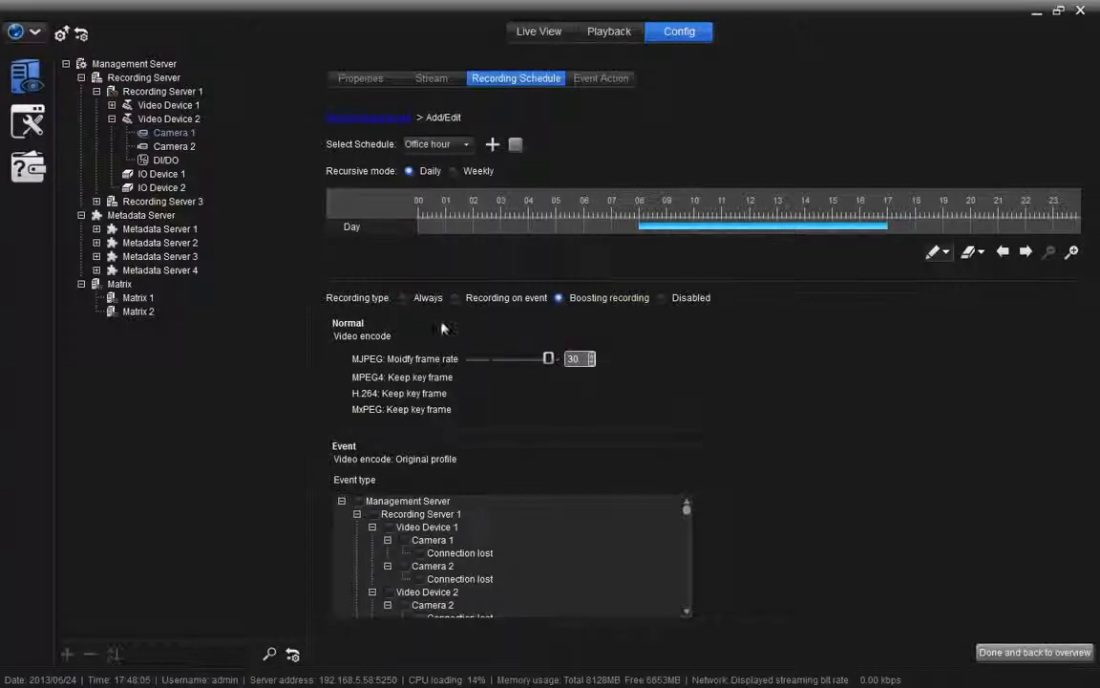
{"action": "left_click_drag", "start_coordinate": [548, 359], "coordinate": [495, 362]}
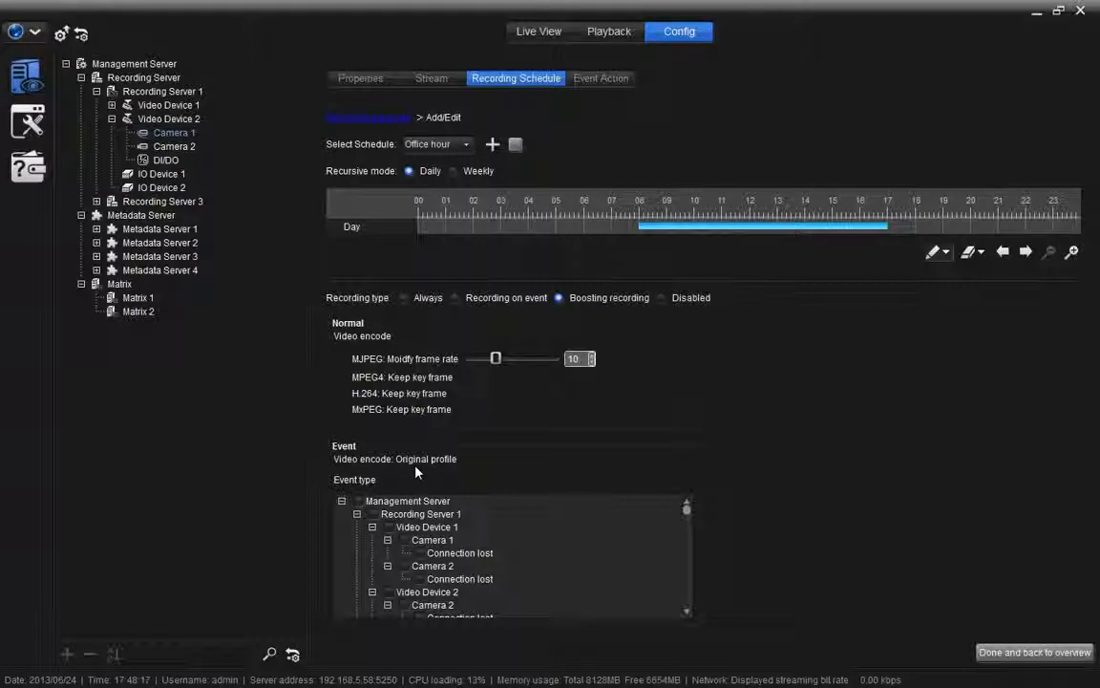
{"action": "left_click", "coordinate": [359, 500]}
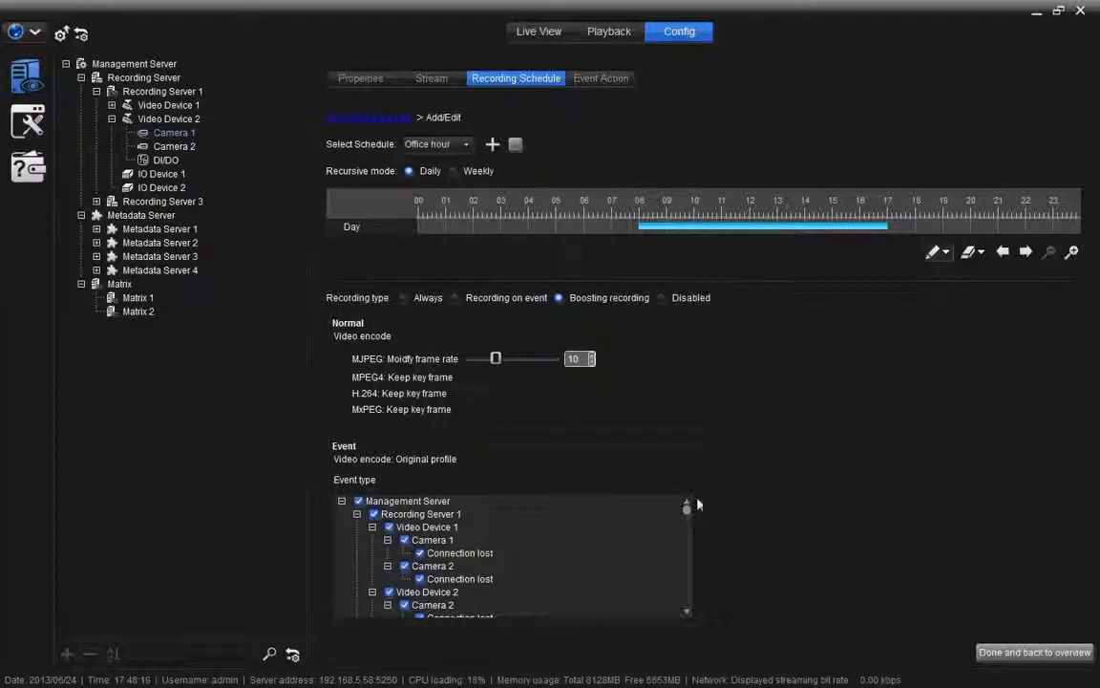
{"action": "left_click_drag", "start_coordinate": [687, 509], "coordinate": [685, 601]}
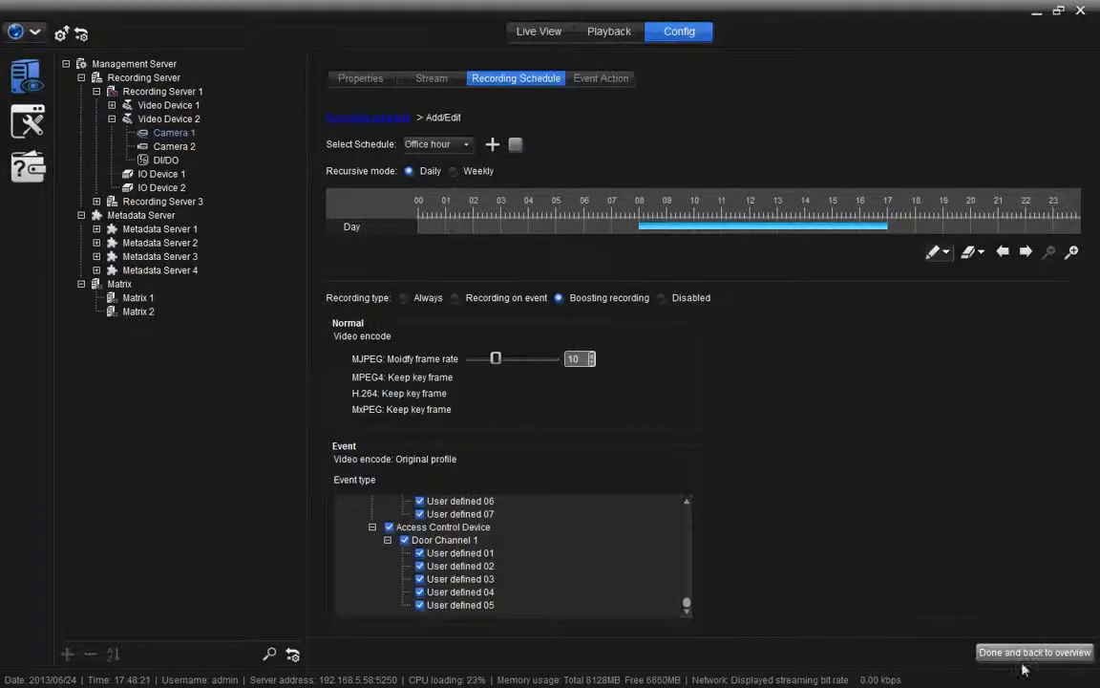
Step: Save Office hour and move it up twice in the schedule priority list
{"action": "left_click", "coordinate": [964, 665]}
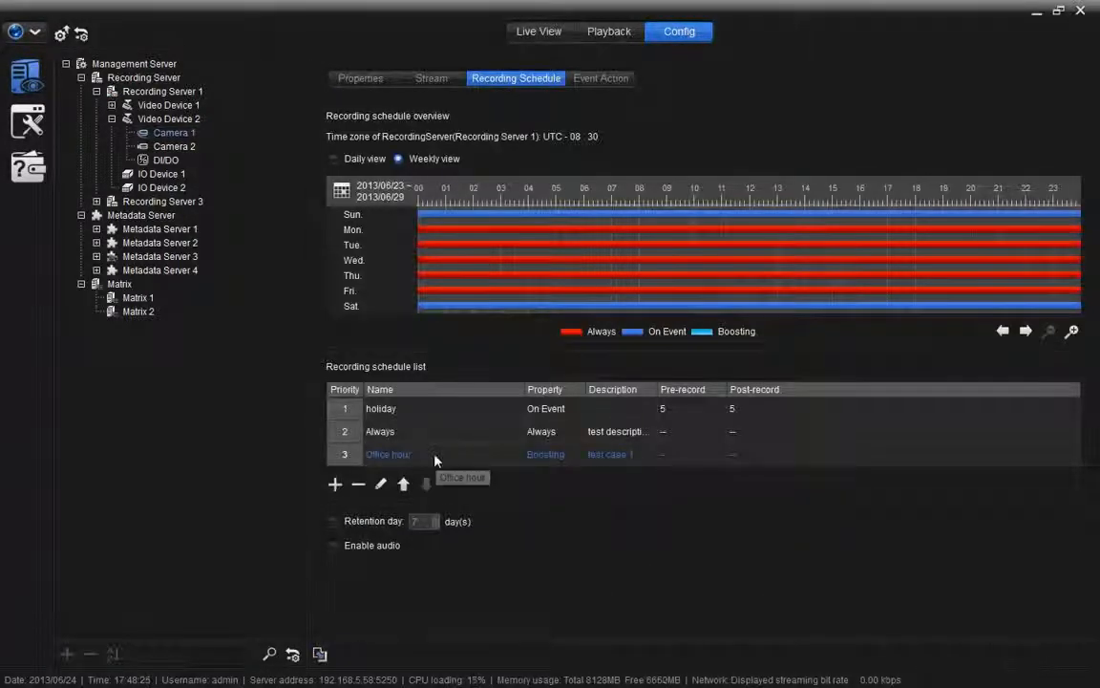
{"action": "left_click", "coordinate": [403, 484]}
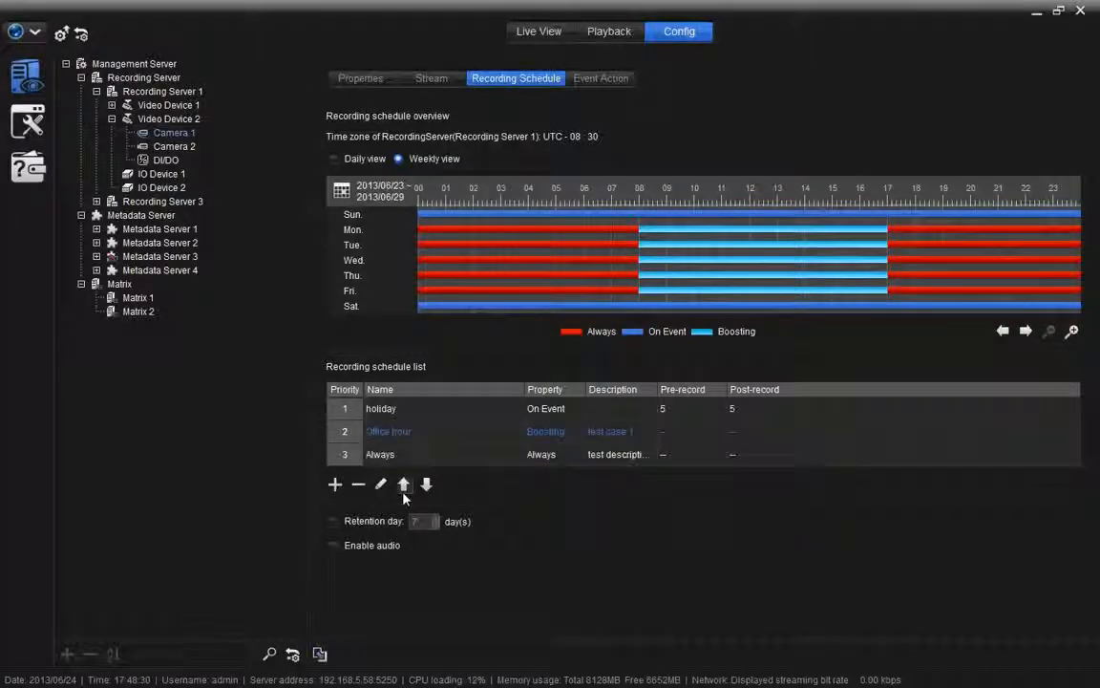
{"action": "left_click", "coordinate": [403, 484]}
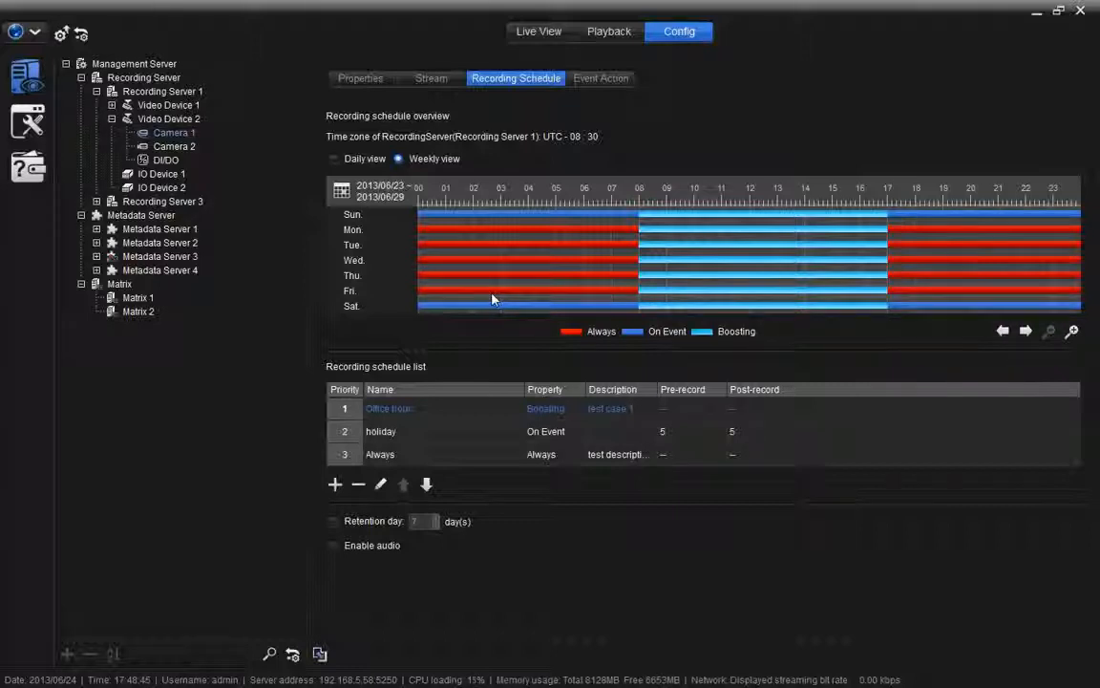
Step: Tick and then untick Camera 1's Retention day checkbox, leaving the retention-day limit off
{"action": "left_click", "coordinate": [334, 522]}
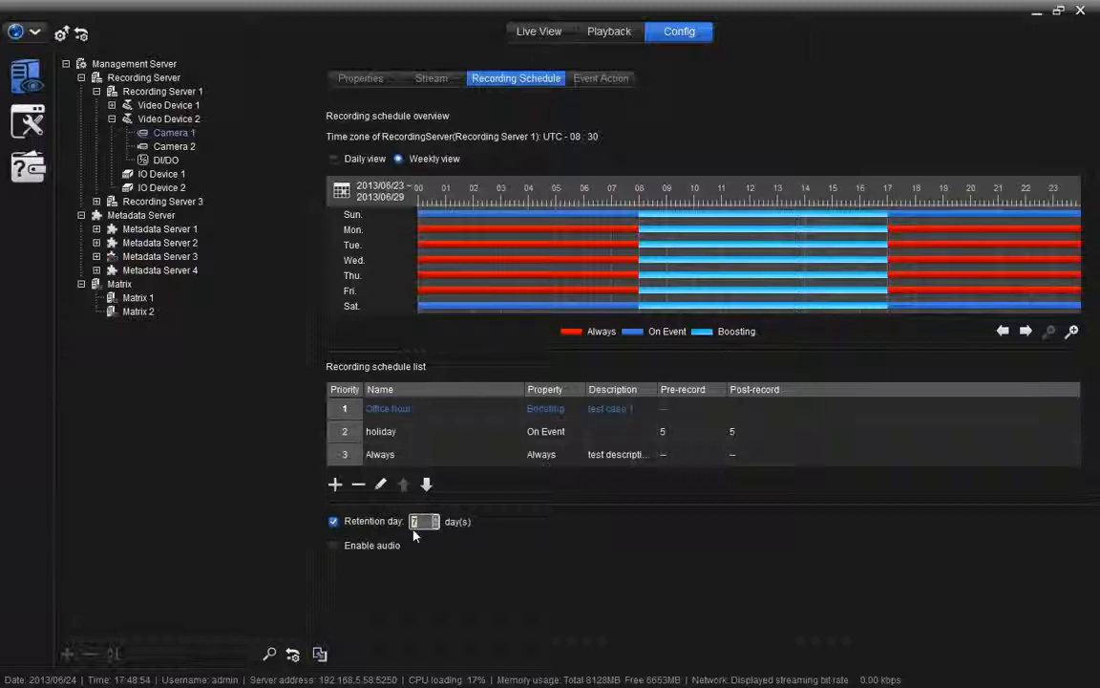
{"action": "left_click", "coordinate": [334, 521]}
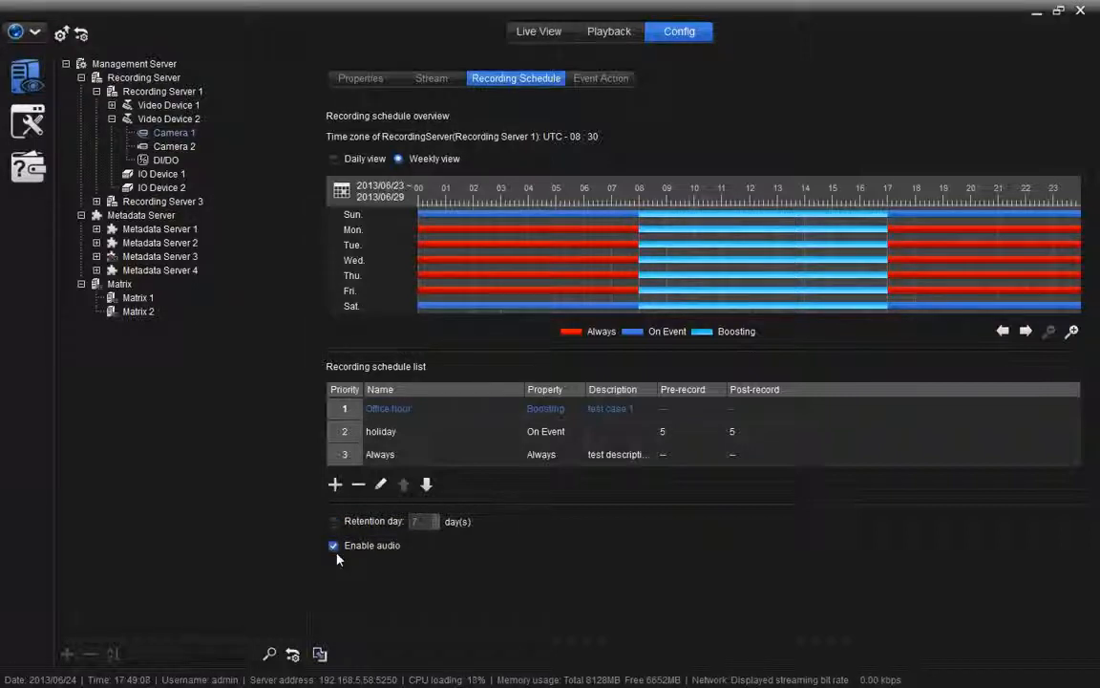
Step: Copy Camera 1's recording schedule to all ticked devices, then add a Connection lost event for Camera 2
{"action": "left_click", "coordinate": [320, 655]}
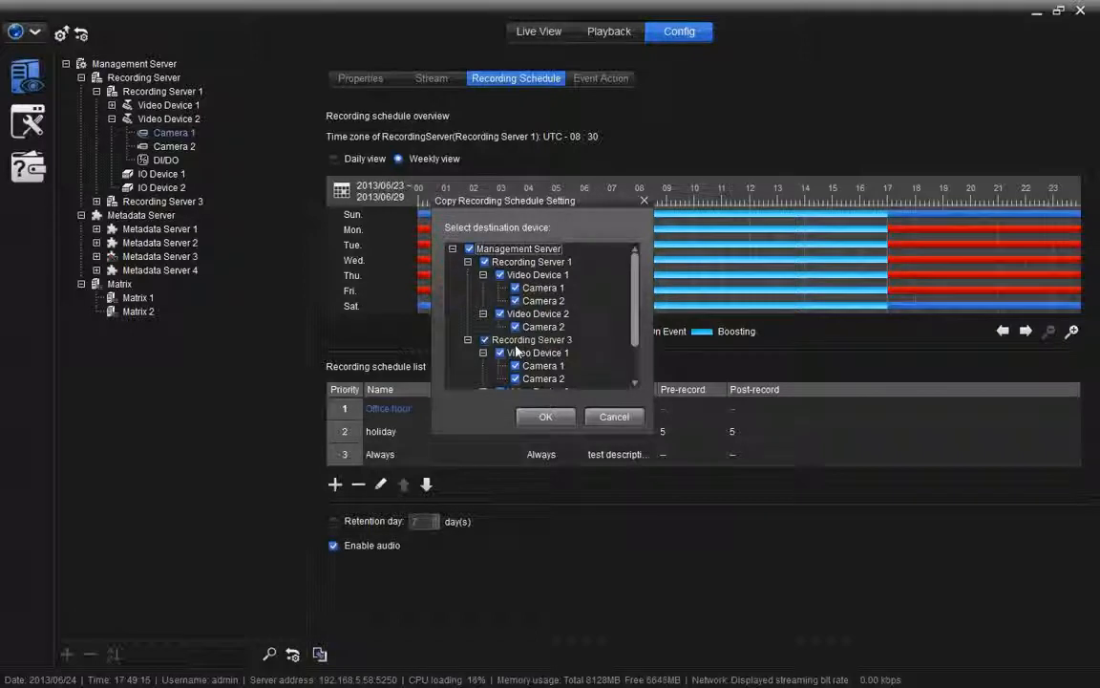
{"action": "scroll", "coordinate": [516, 351], "scroll_direction": "down", "scroll_amount": 2}
{"action": "scroll", "coordinate": [468, 334], "scroll_direction": "up", "scroll_amount": 2}
{"action": "left_click", "coordinate": [543, 418]}
{"action": "left_click", "coordinate": [535, 329]}
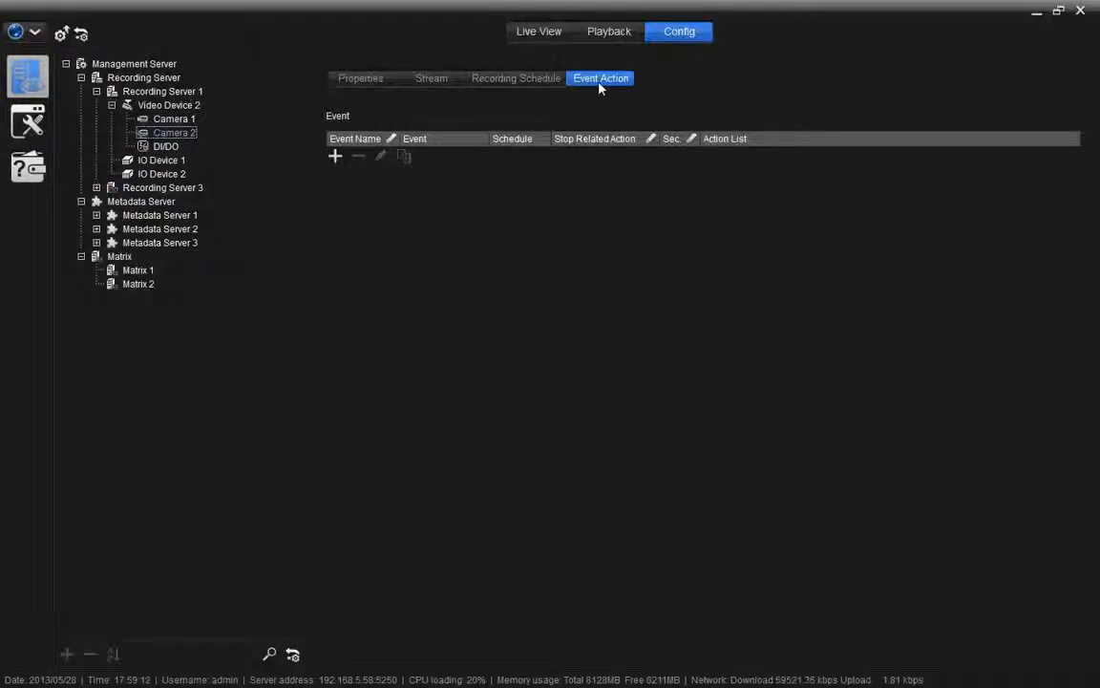
{"action": "left_click", "coordinate": [336, 156]}
{"action": "left_click", "coordinate": [346, 176]}
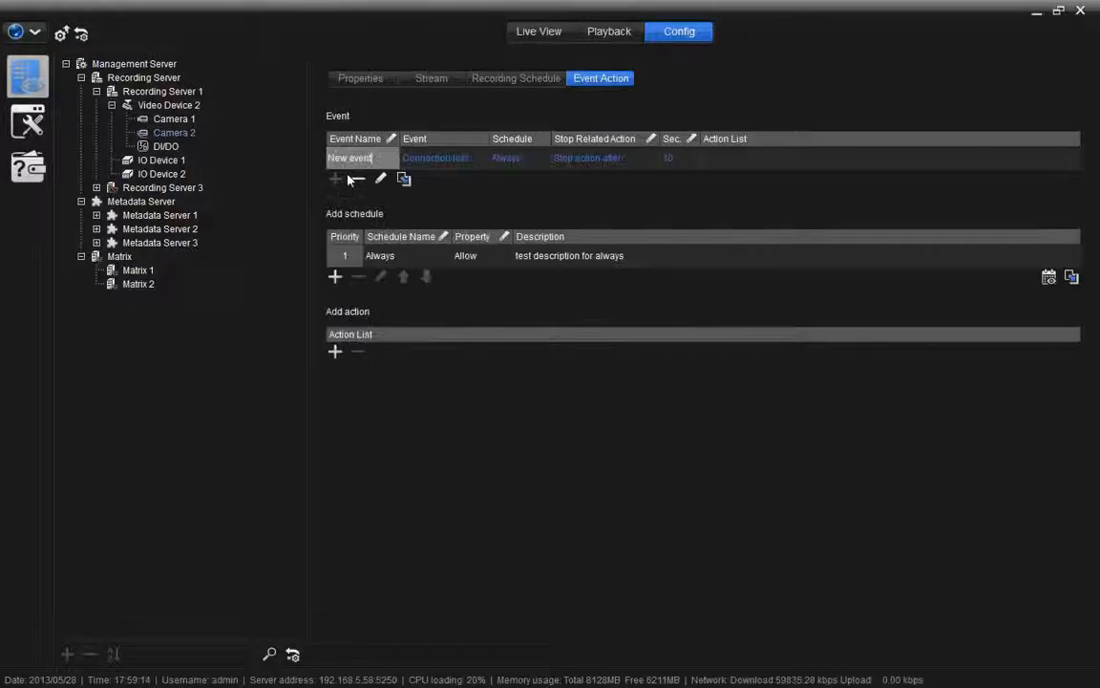